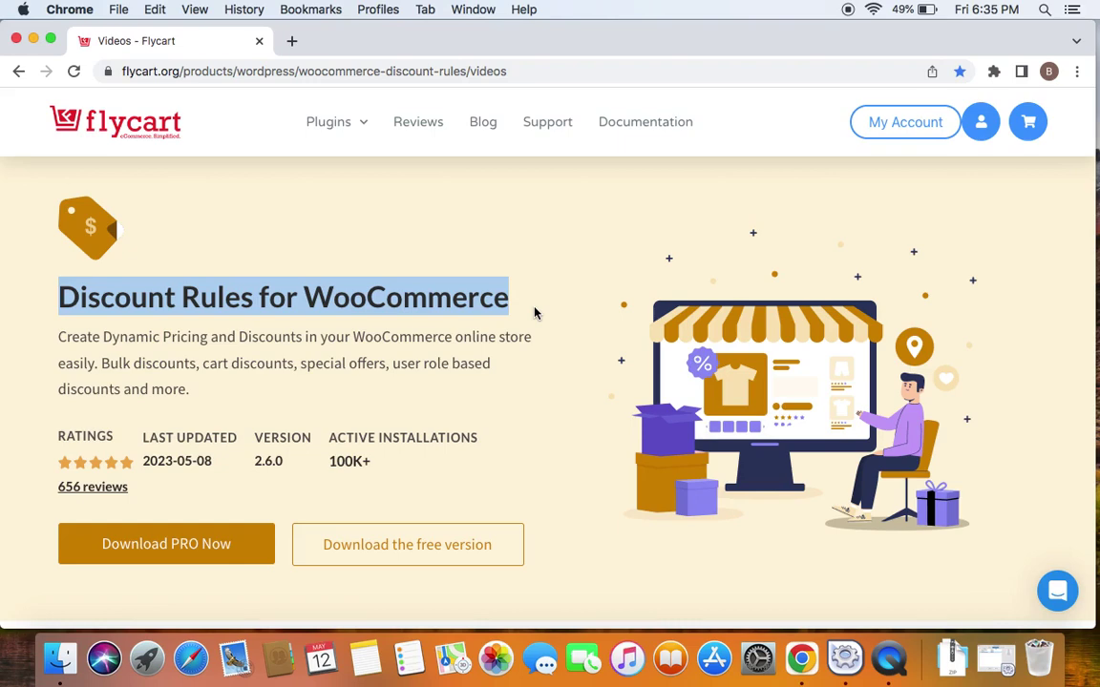
# - Go to the Woo Discount Rules admin and add a new discount rule
pyautogui.click(542, 74)
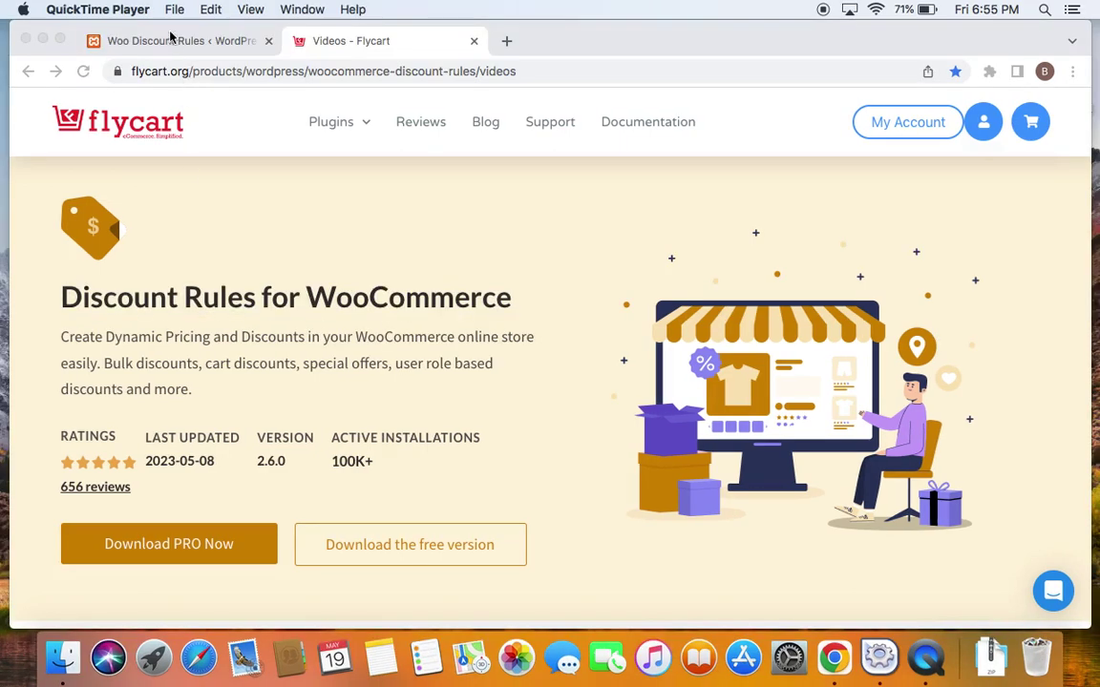
pyautogui.click(170, 39)
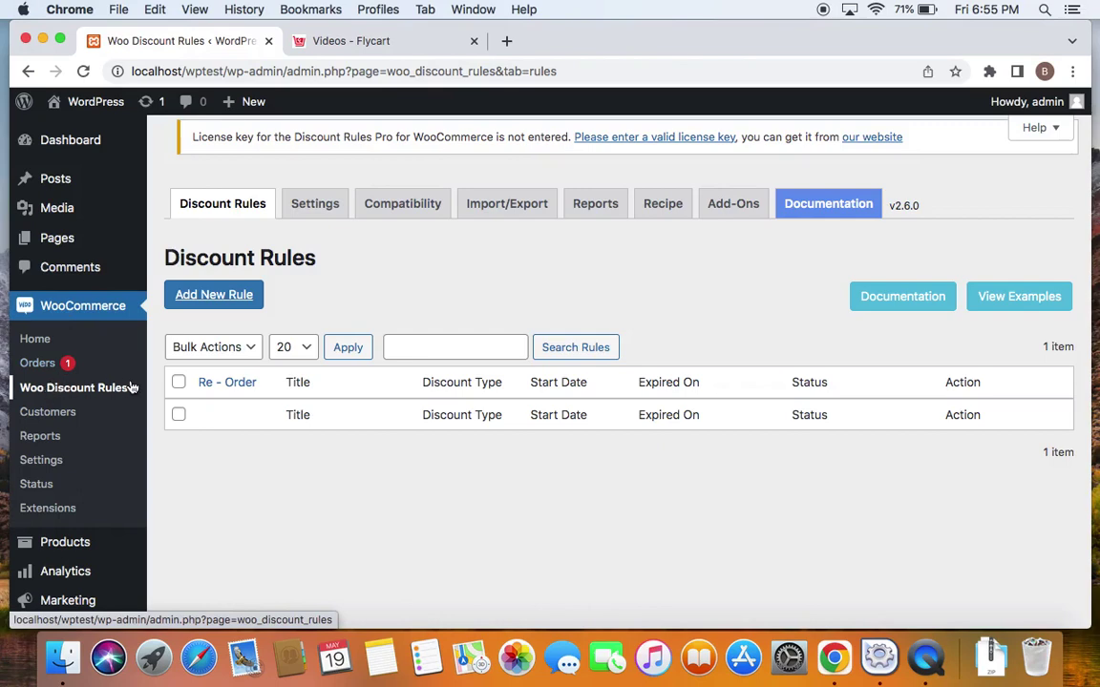
pyautogui.click(247, 295)
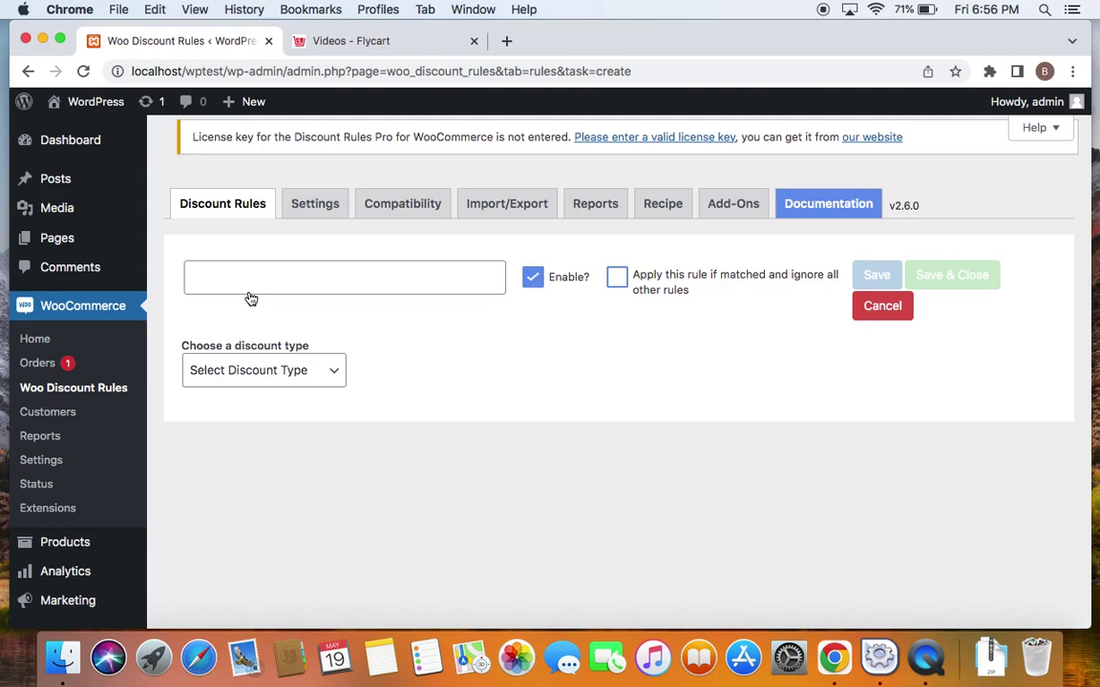
# - Name the rule '20% on "V-neck tshirt"' and set its discount type to Product Adjustment
pyautogui.click(245, 278)
pyautogui.write('20')
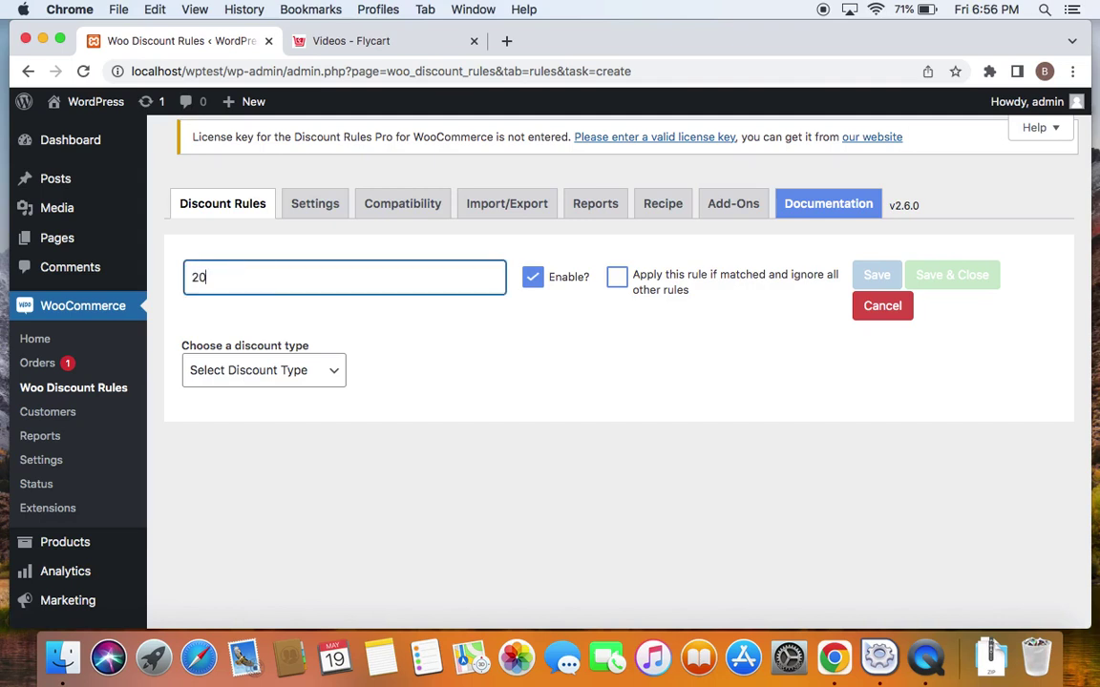
pyautogui.write('% on "V-neck tshirt"')
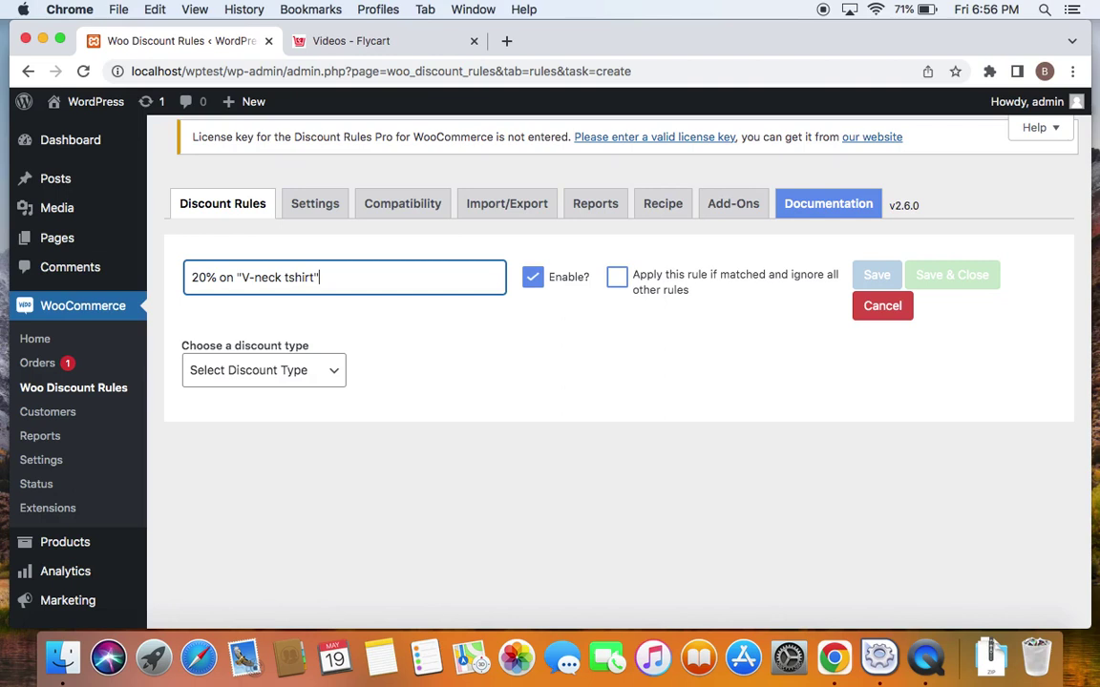
pyautogui.click(393, 325)
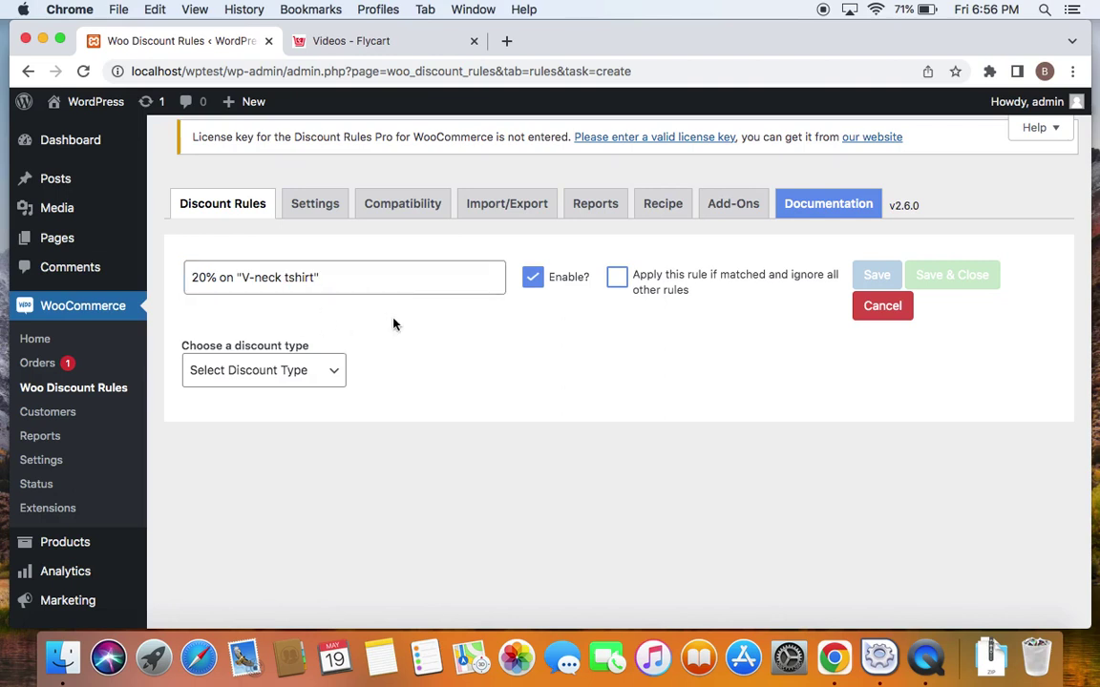
pyautogui.click(339, 377)
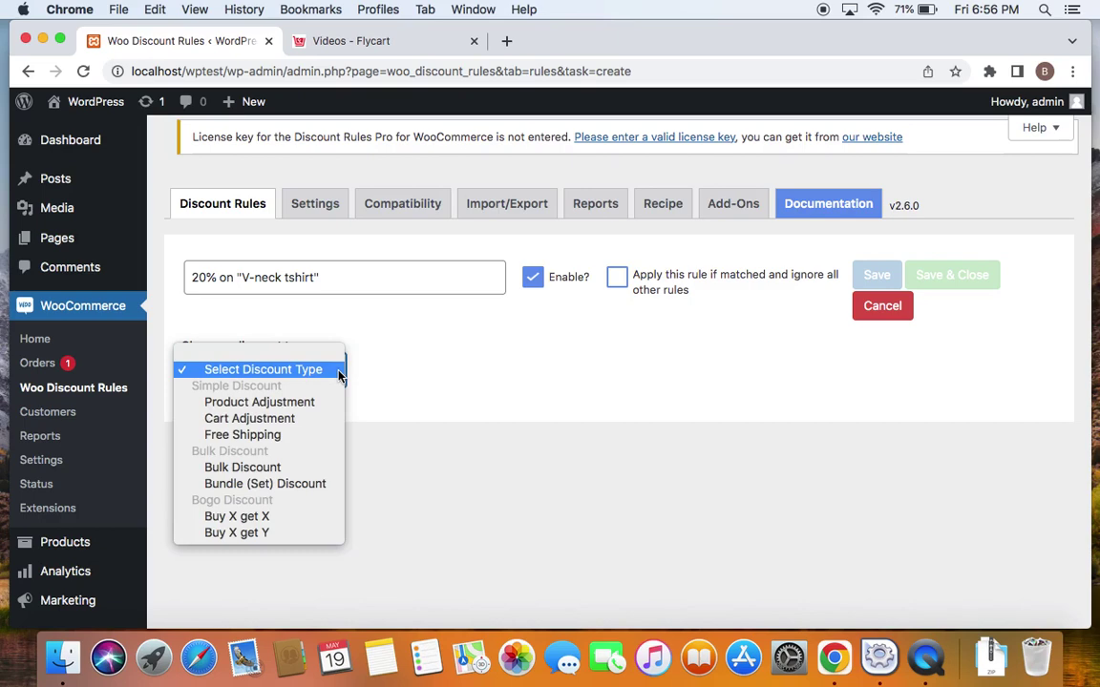
pyautogui.click(304, 401)
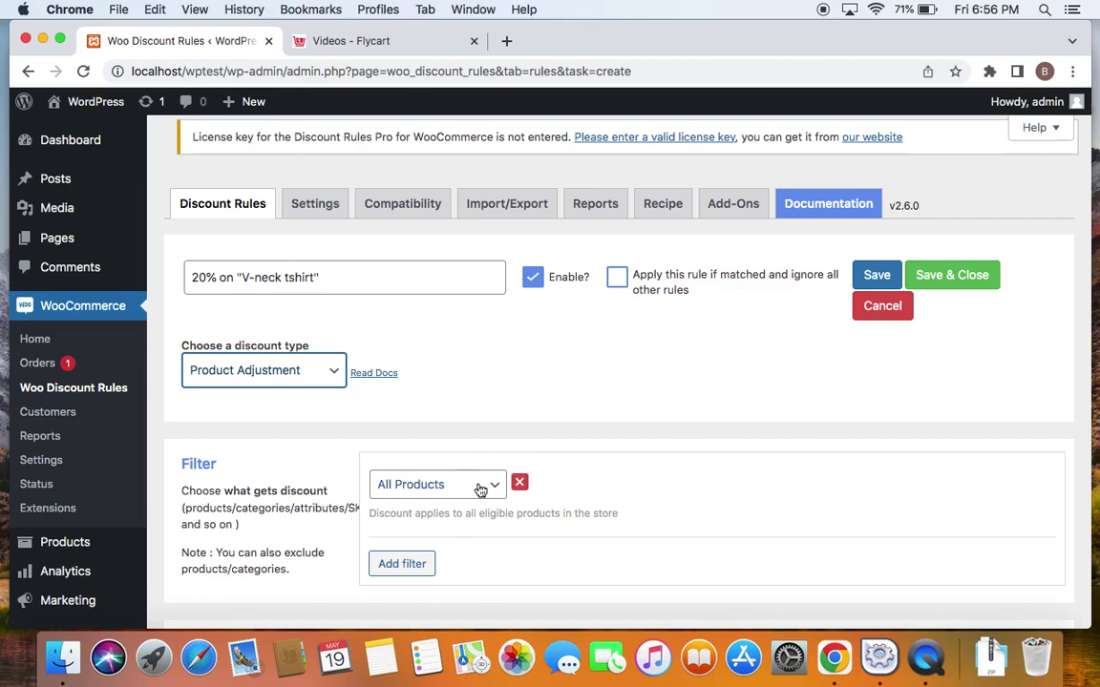
# - Set the filter to Products In List, selecting only #12 V-Neck T-Shirt
pyautogui.click(487, 485)
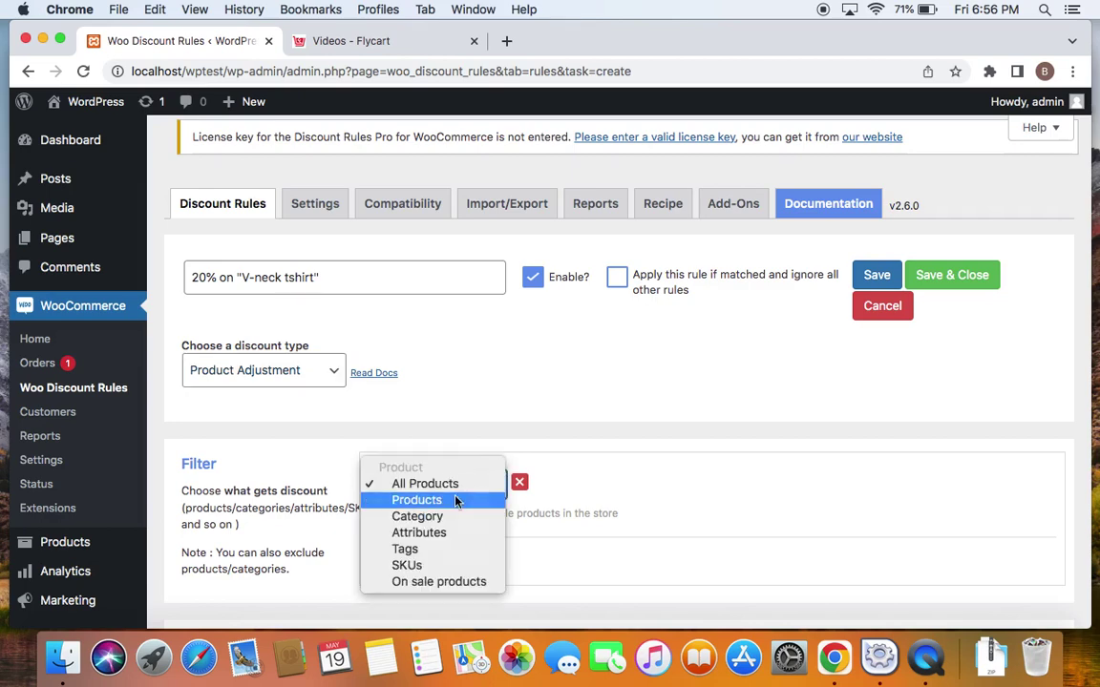
pyautogui.click(456, 502)
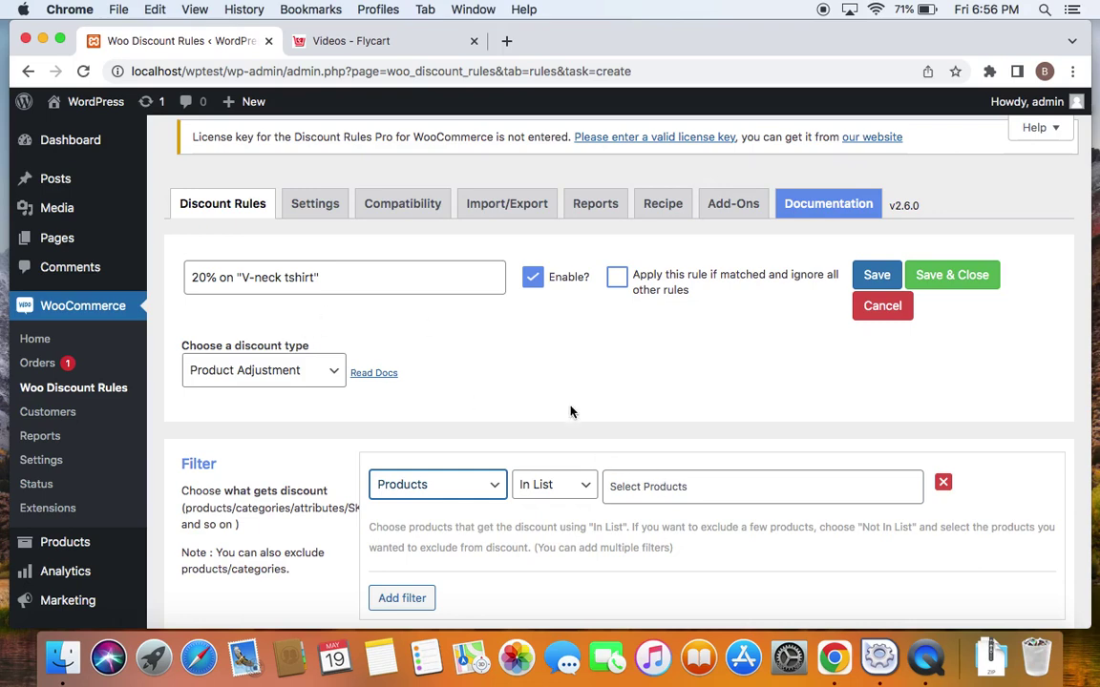
pyautogui.click(673, 492)
pyautogui.write('v')
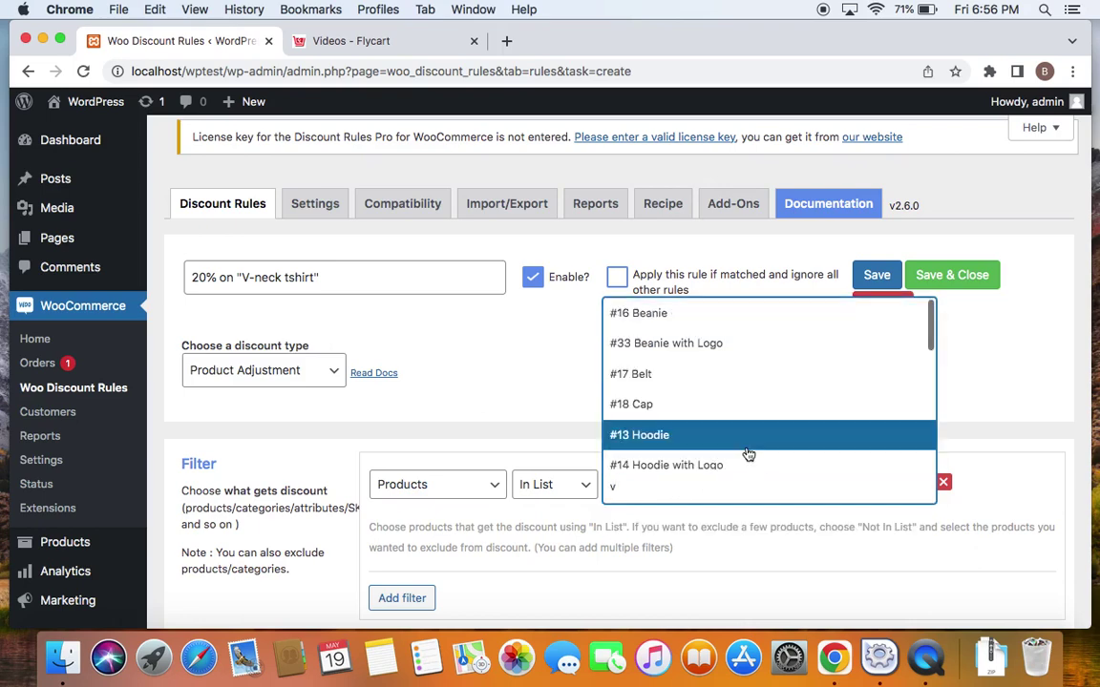
pyautogui.scroll(-5, 749, 455)
pyautogui.scroll(-2, 748, 454)
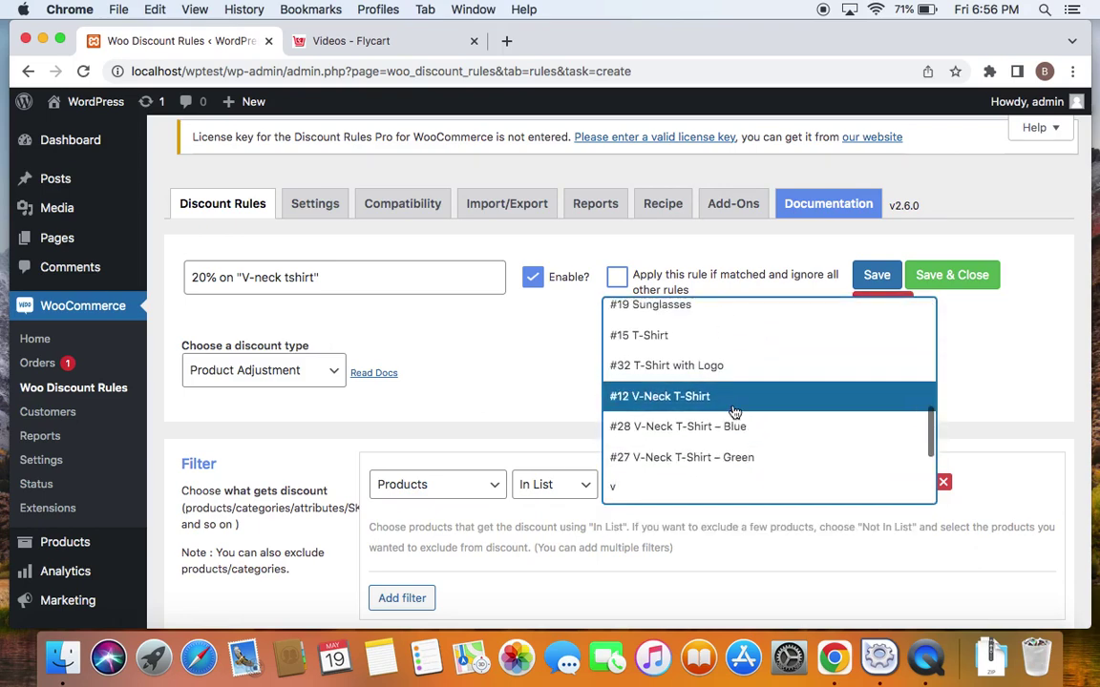
pyautogui.click(735, 409)
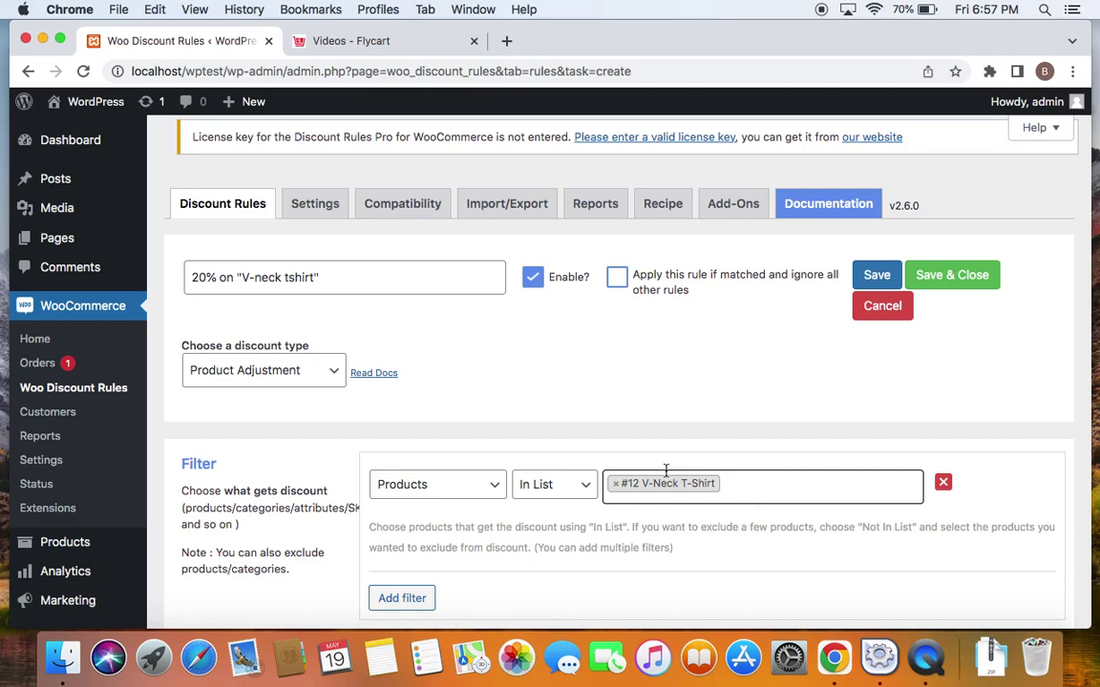
# - Enter a 20 percentage discount value and Save & Close the rule
pyautogui.scroll(-3, 667, 487)
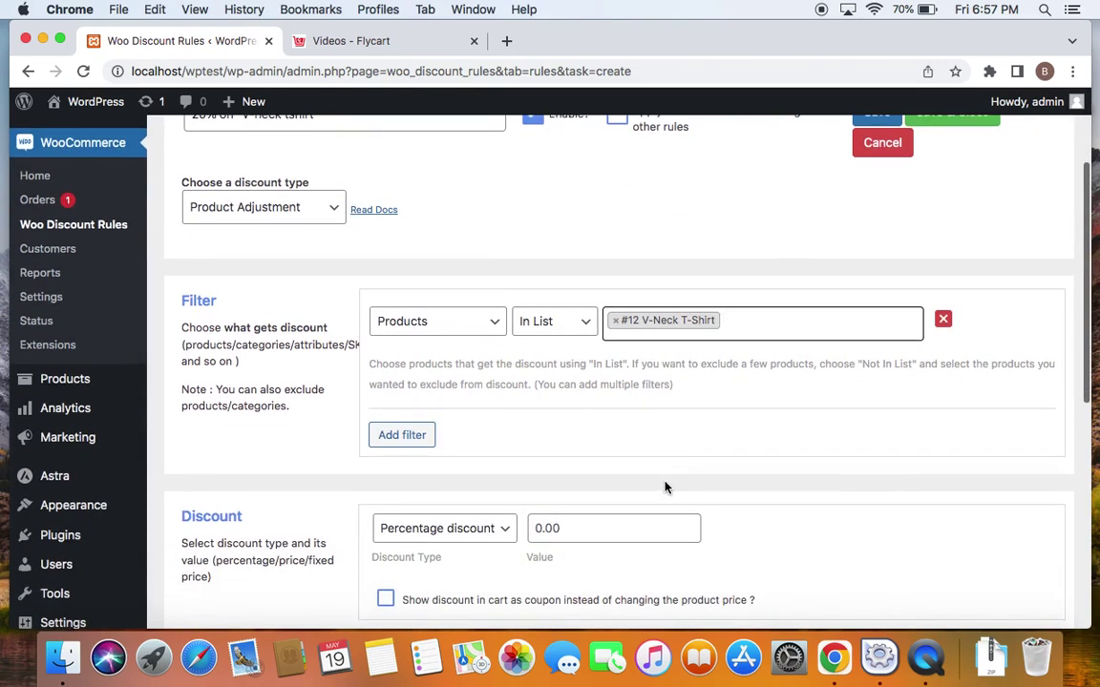
pyautogui.scroll(1, 508, 535)
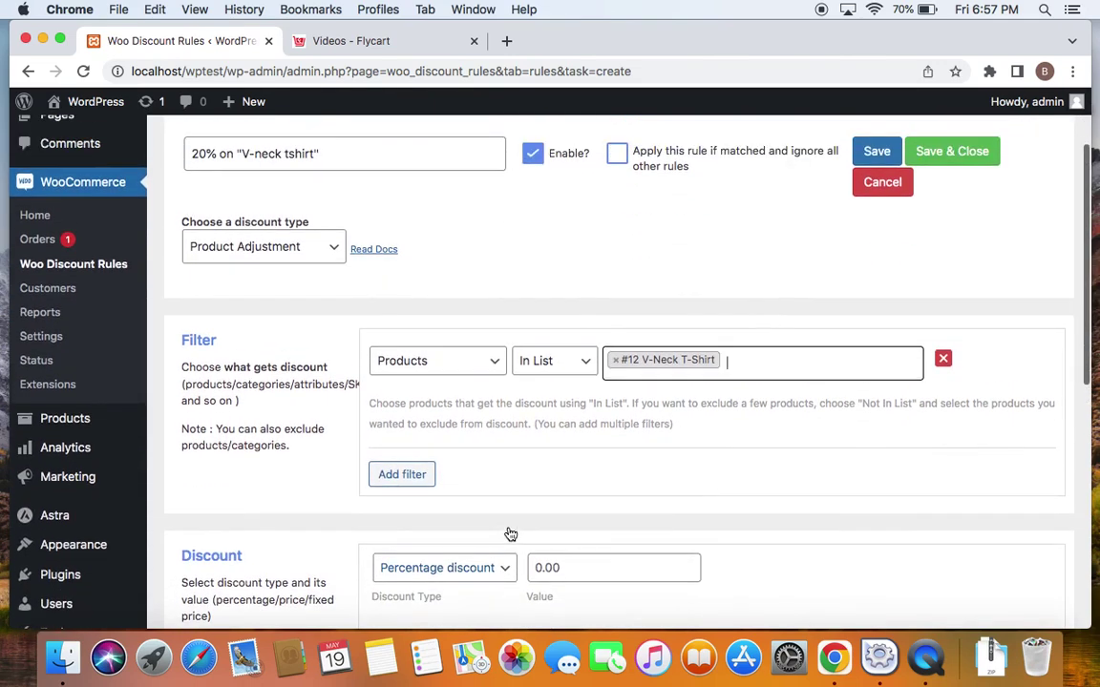
pyautogui.click(601, 568)
pyautogui.write('20')
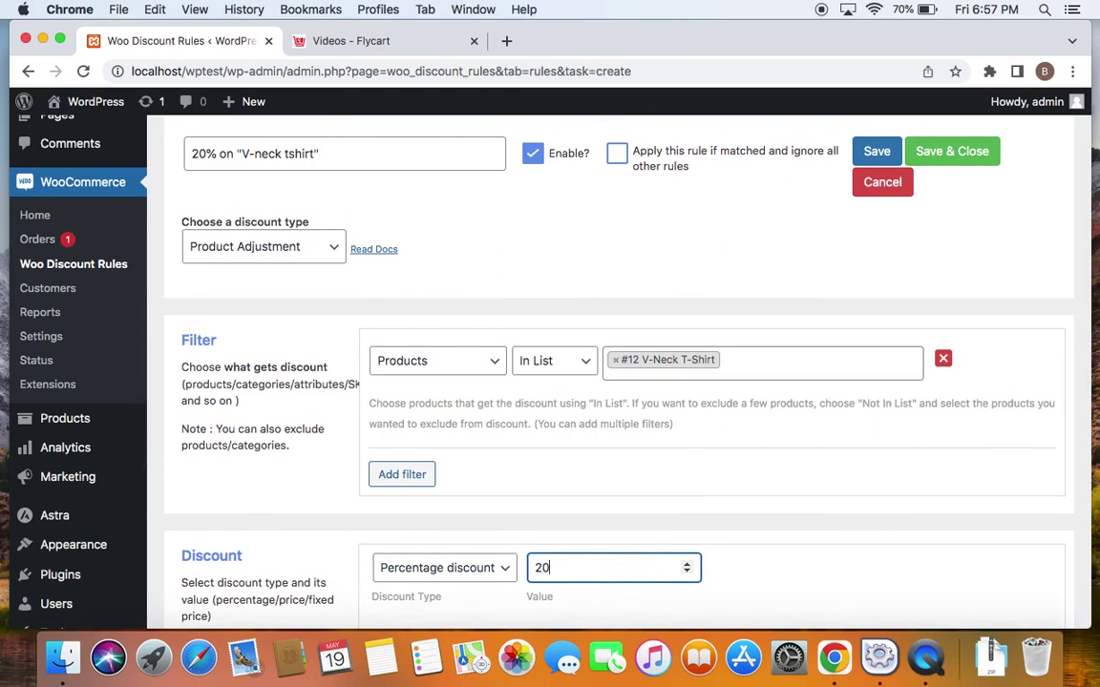
pyautogui.click(830, 549)
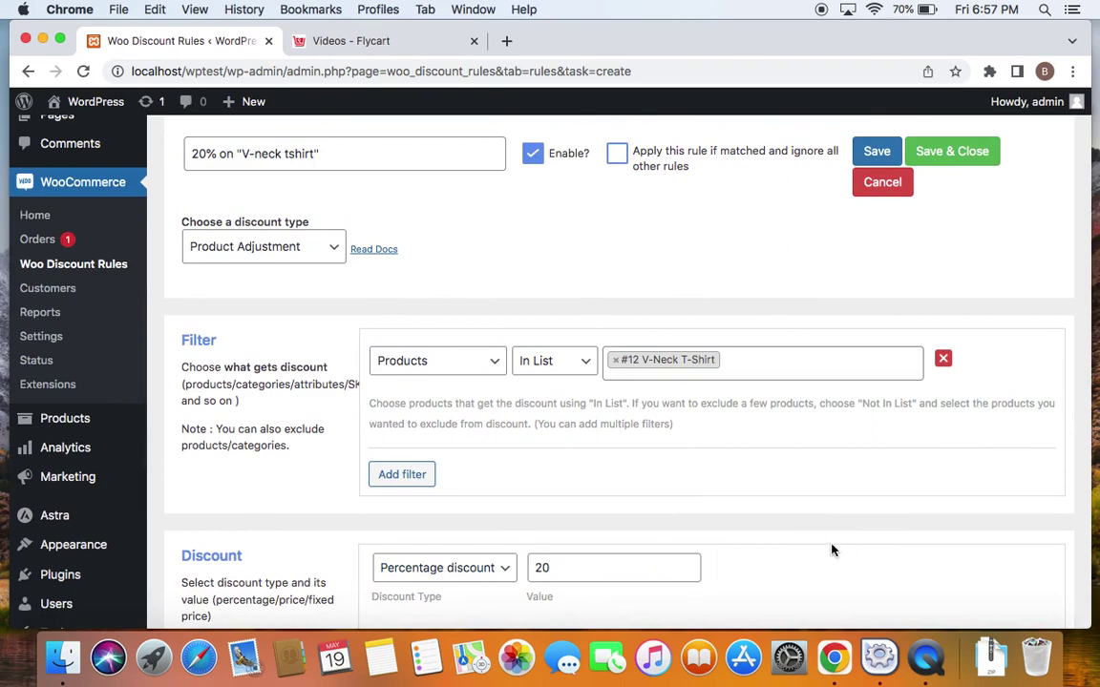
pyautogui.scroll(1, 832, 549)
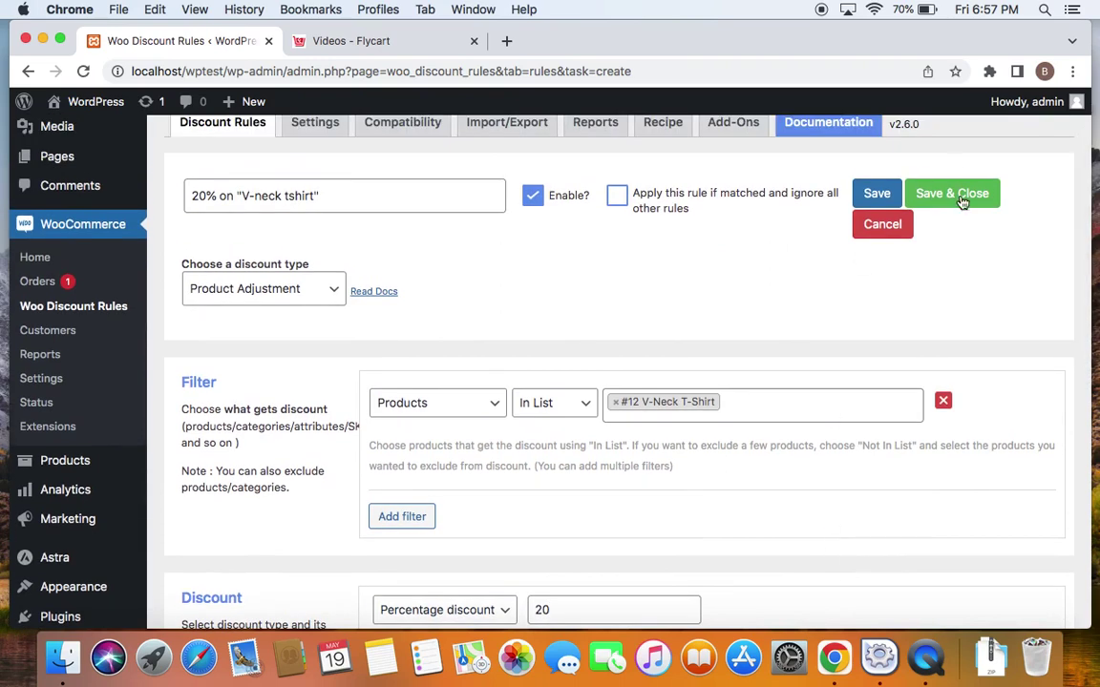
pyautogui.click(959, 199)
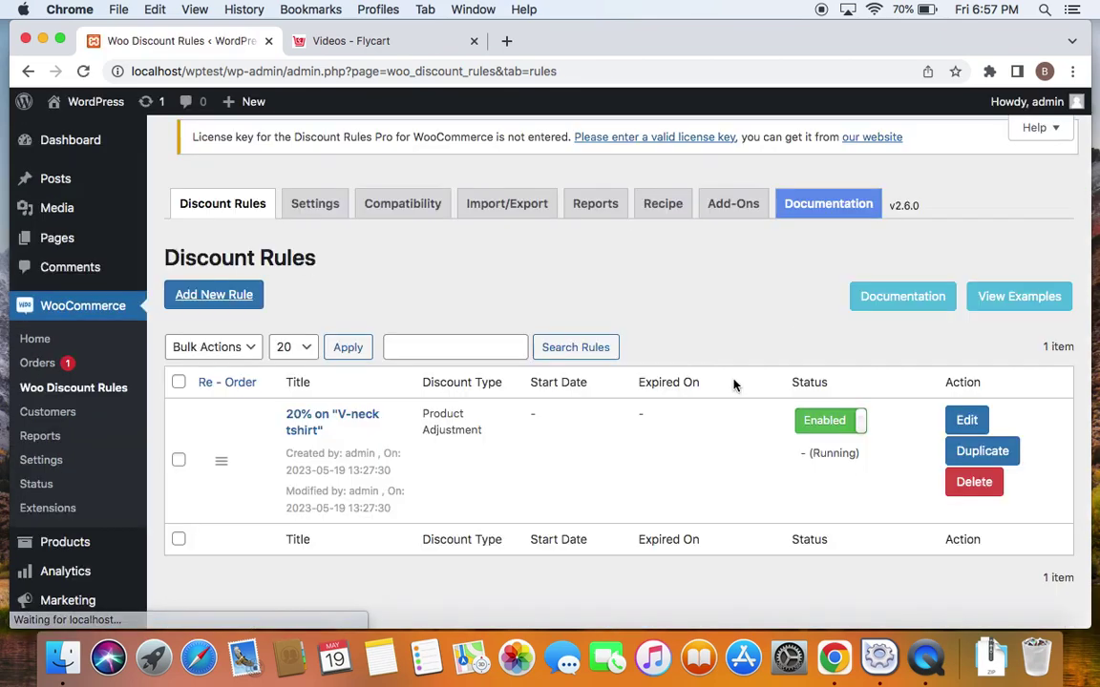
# - Open the storefront in a new tab and go to the V-Neck T-Shirt product page on shop page 2
pyautogui.rightClick(105, 100)
pyautogui.click(148, 108)
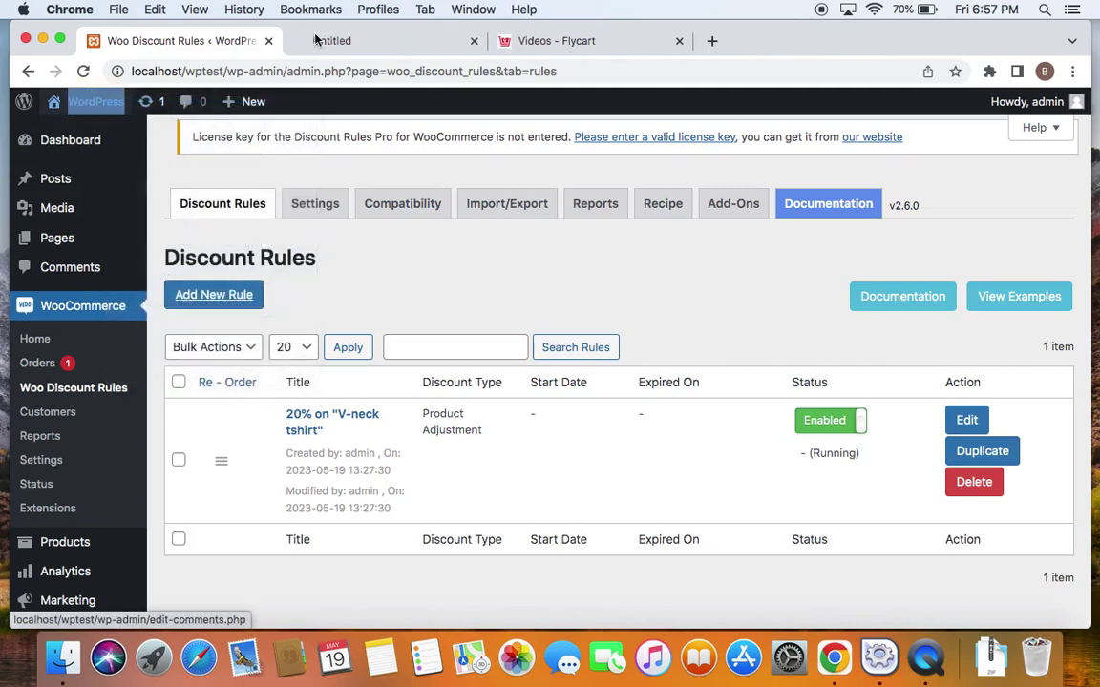
pyautogui.click(344, 44)
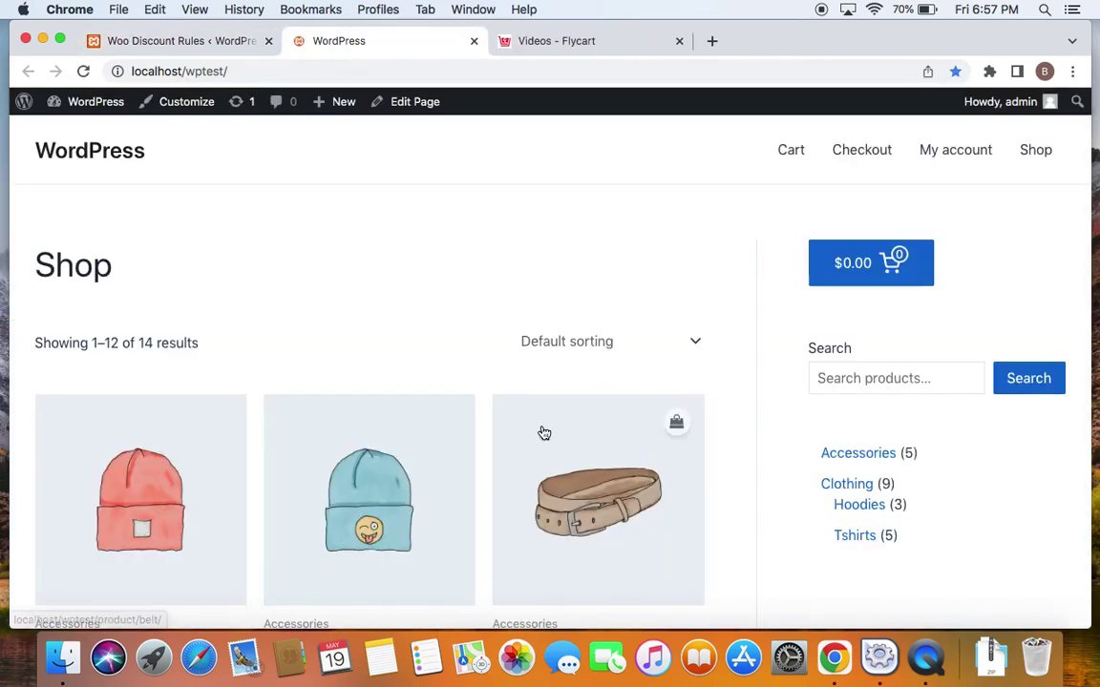
pyautogui.scroll(-5, 542, 431)
pyautogui.scroll(-10, 542, 431)
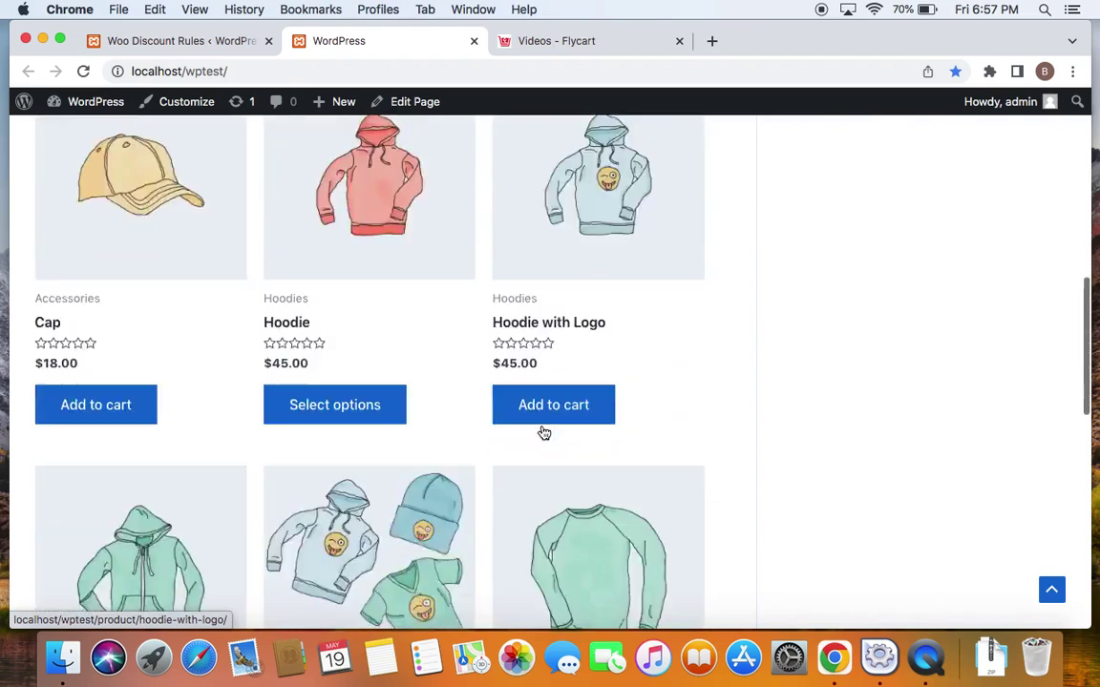
pyautogui.scroll(-5, 542, 431)
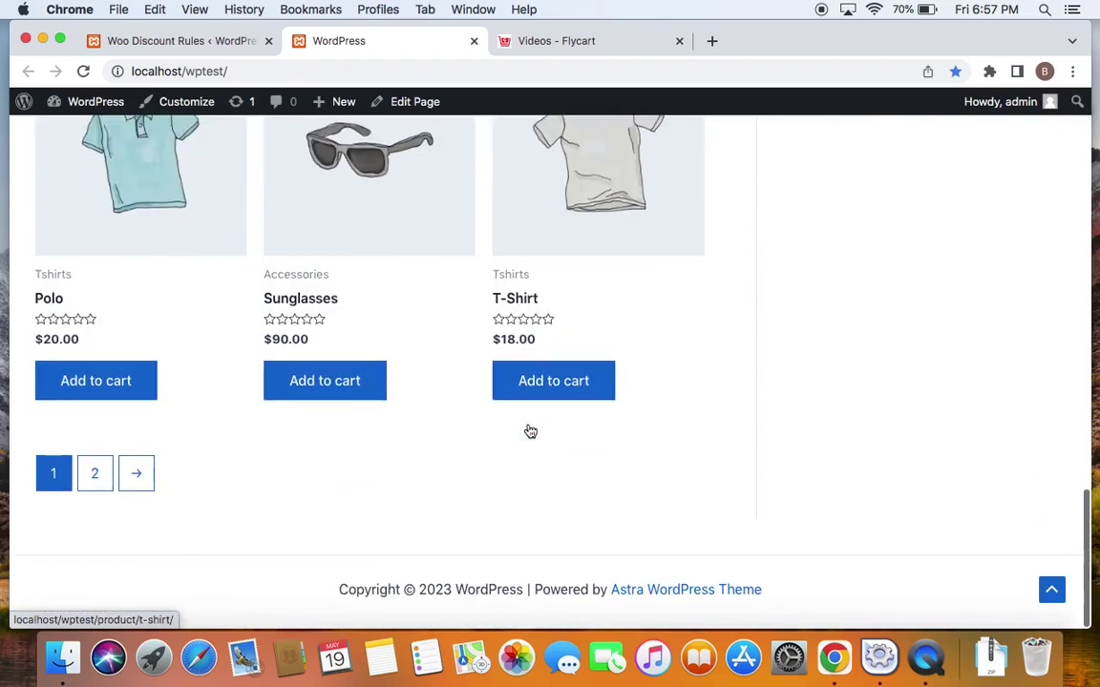
pyautogui.click(107, 487)
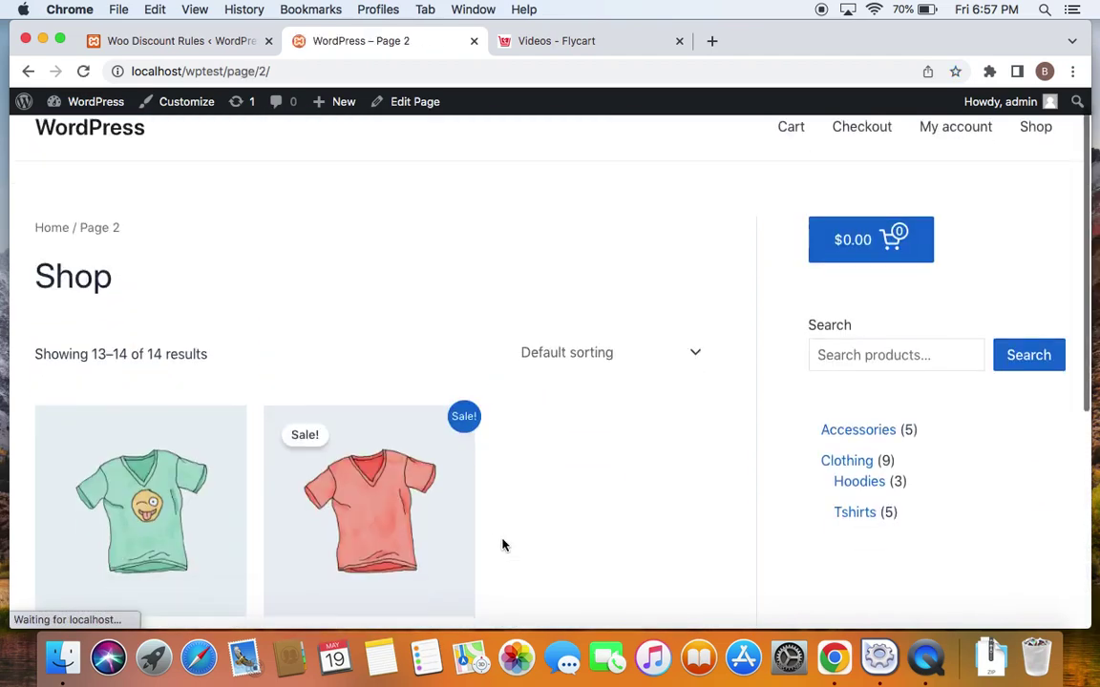
pyautogui.scroll(-4, 503, 545)
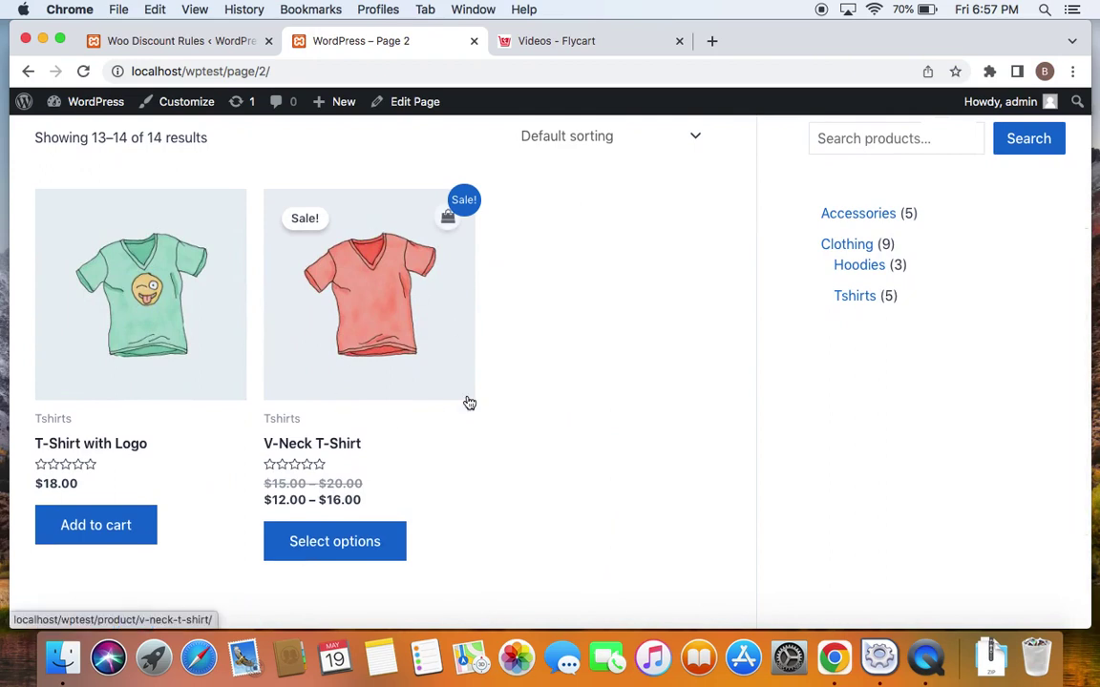
pyautogui.click(393, 336)
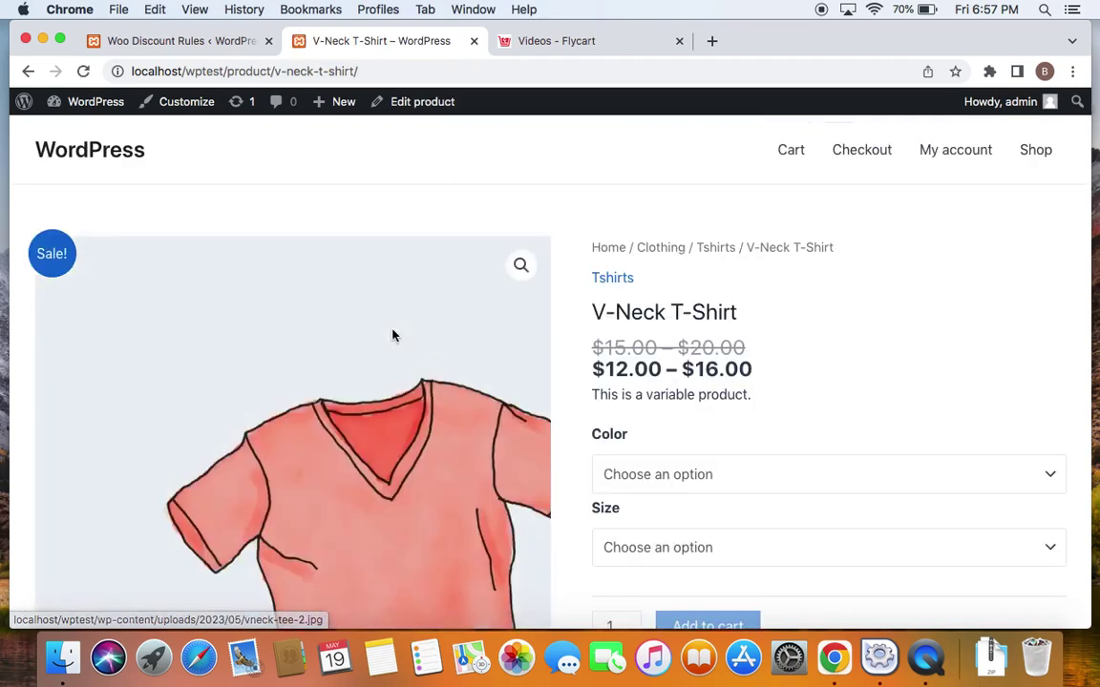
pyautogui.scroll(-3, 736, 417)
pyautogui.scroll(1, 736, 417)
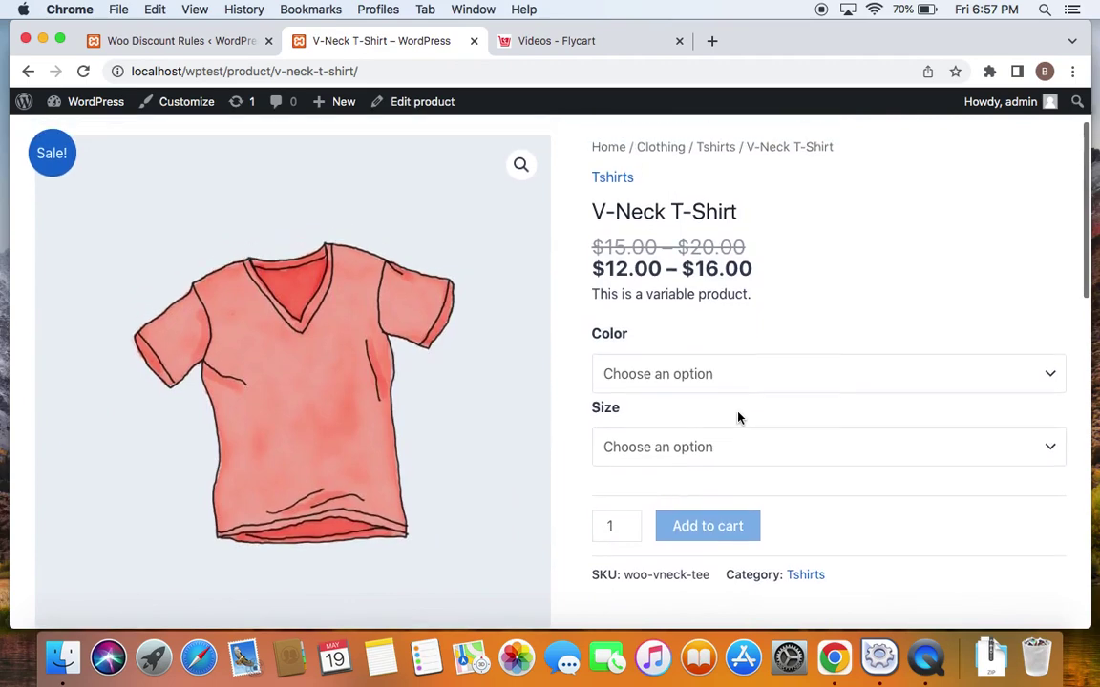
pyautogui.scroll(1, 737, 417)
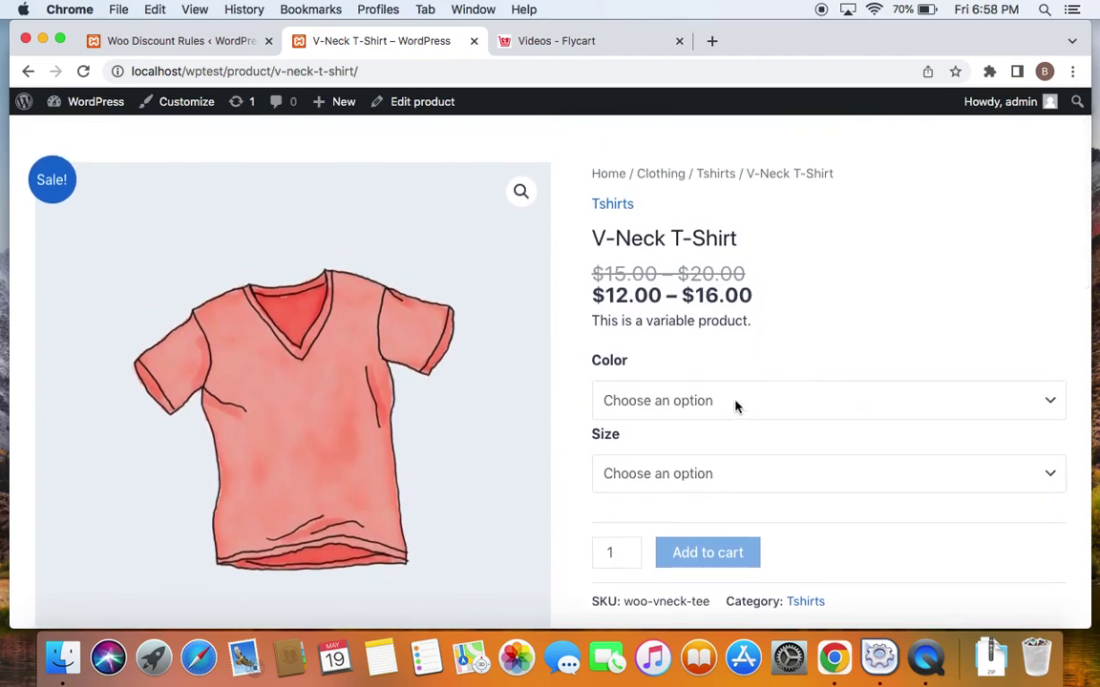
# - Add the V-Neck T-Shirt in Blue, size Large, to the cart
pyautogui.click(736, 405)
pyautogui.click(736, 408)
pyautogui.click(664, 413)
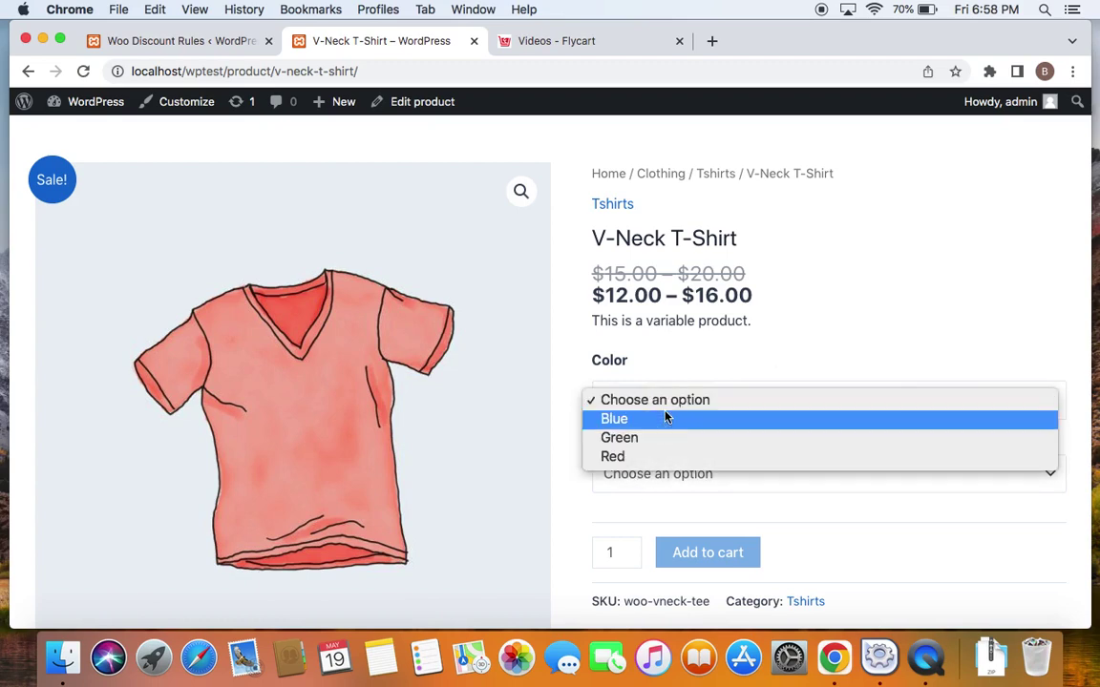
pyautogui.click(658, 417)
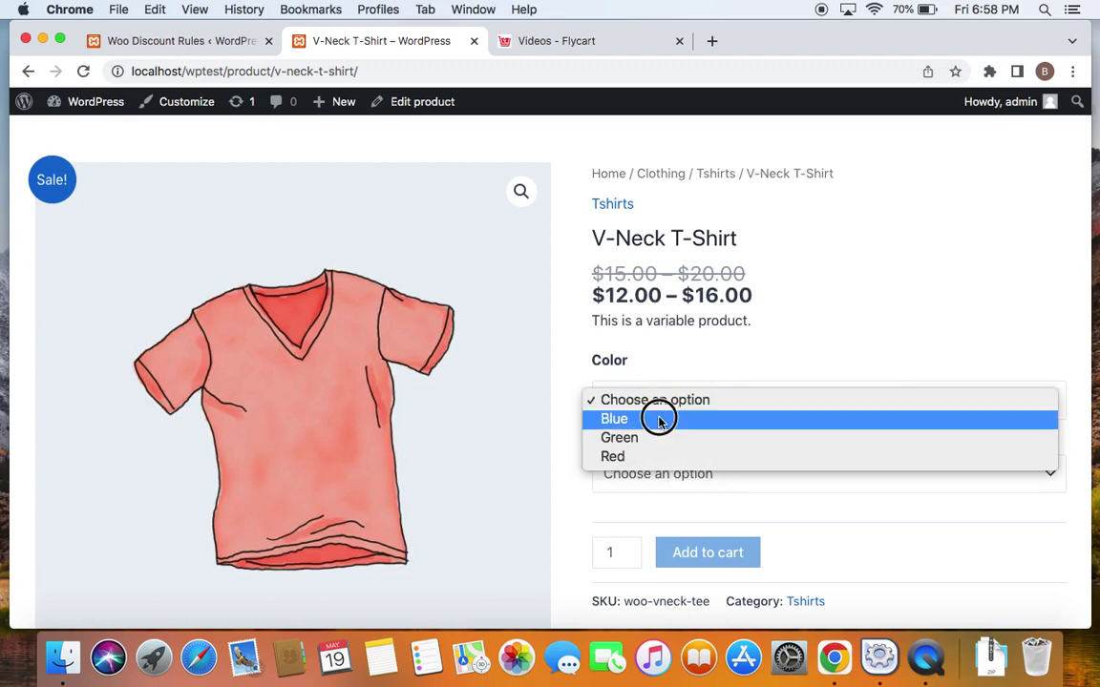
pyautogui.click(678, 471)
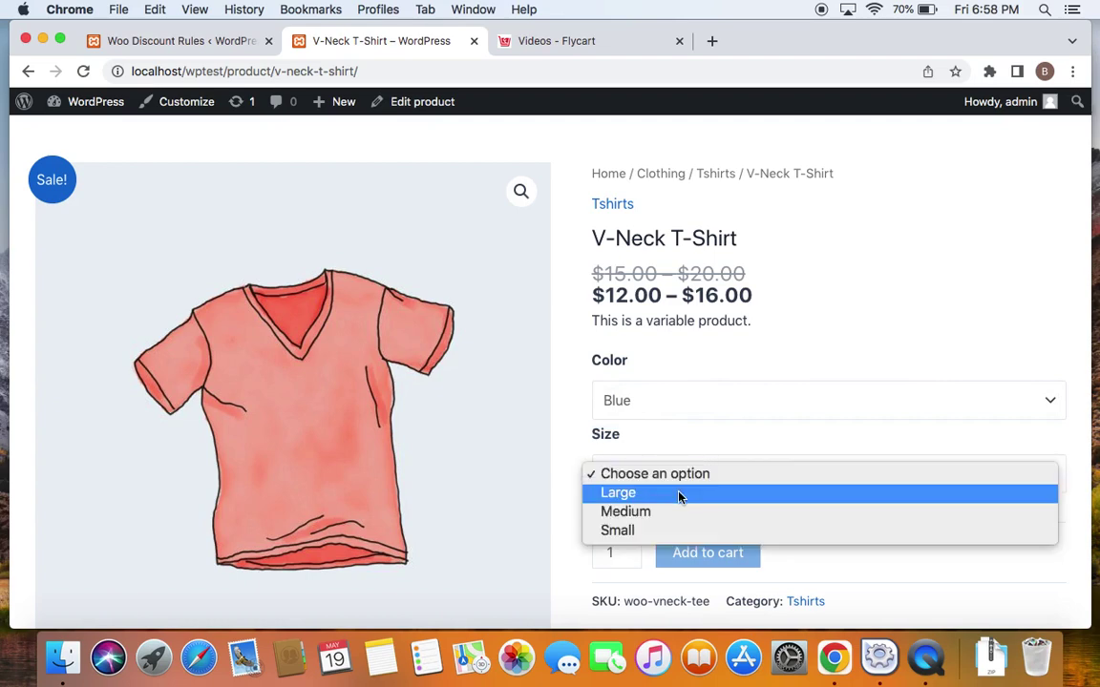
pyautogui.click(679, 494)
pyautogui.scroll(-1, 678, 497)
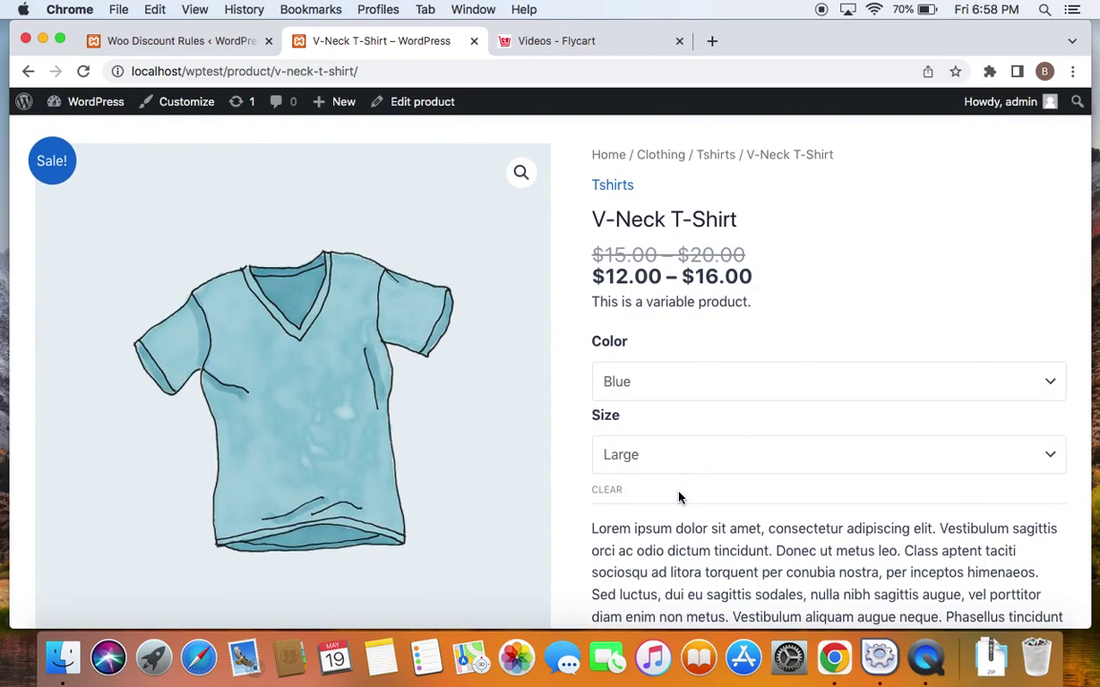
pyautogui.click(648, 390)
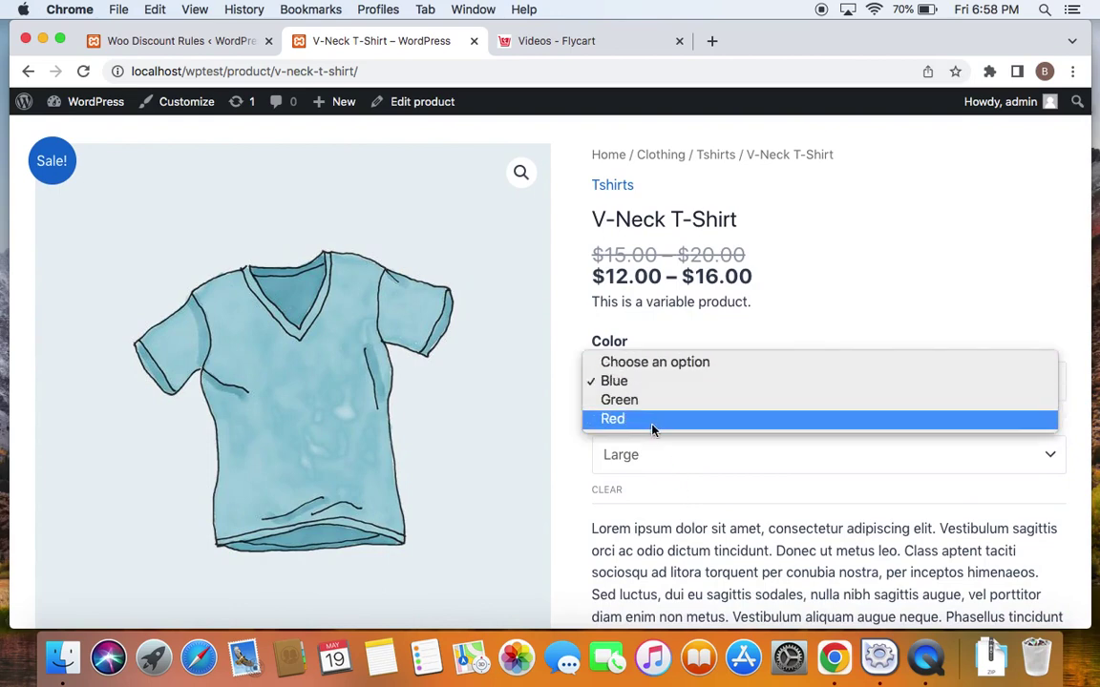
pyautogui.click(700, 319)
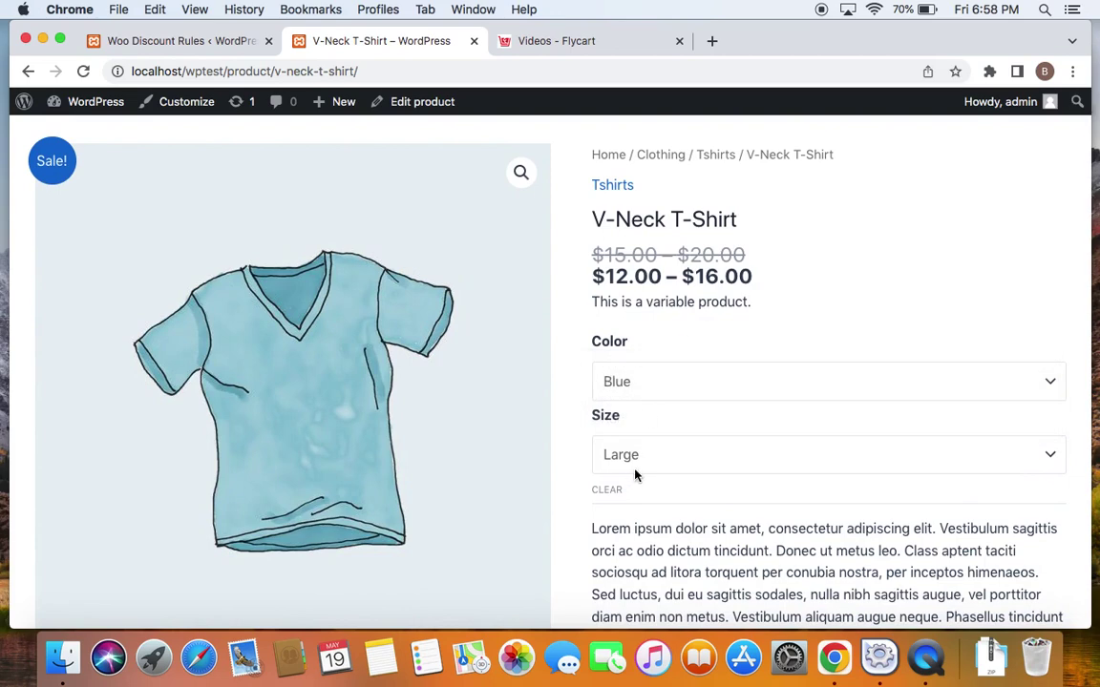
pyautogui.scroll(-5, 635, 474)
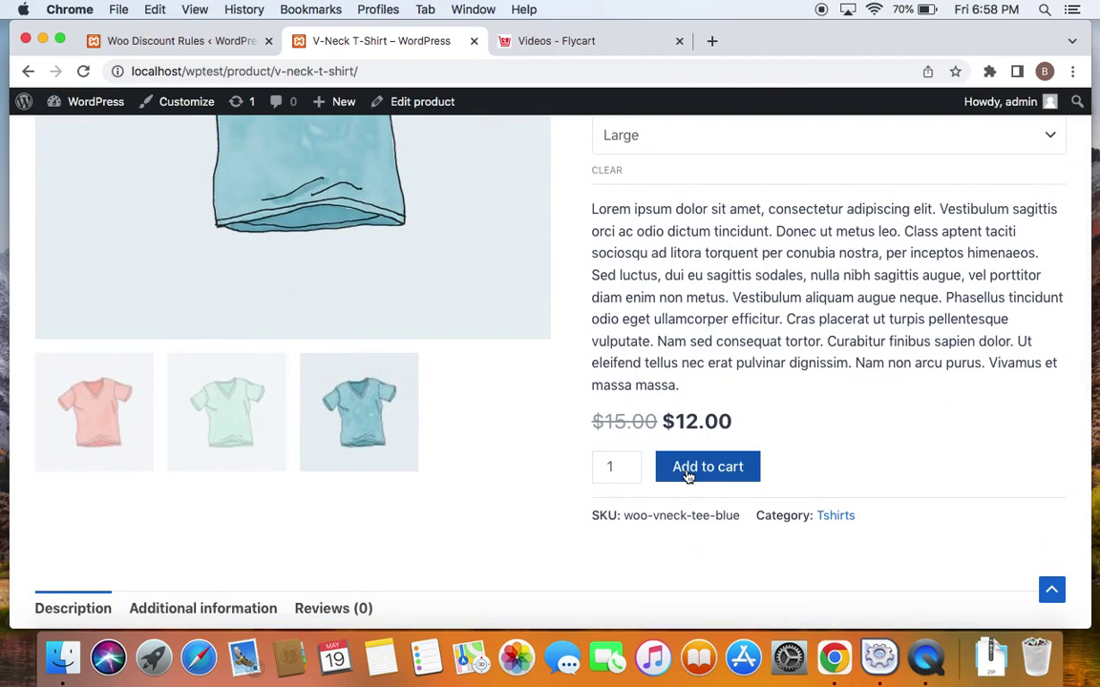
pyautogui.click(687, 467)
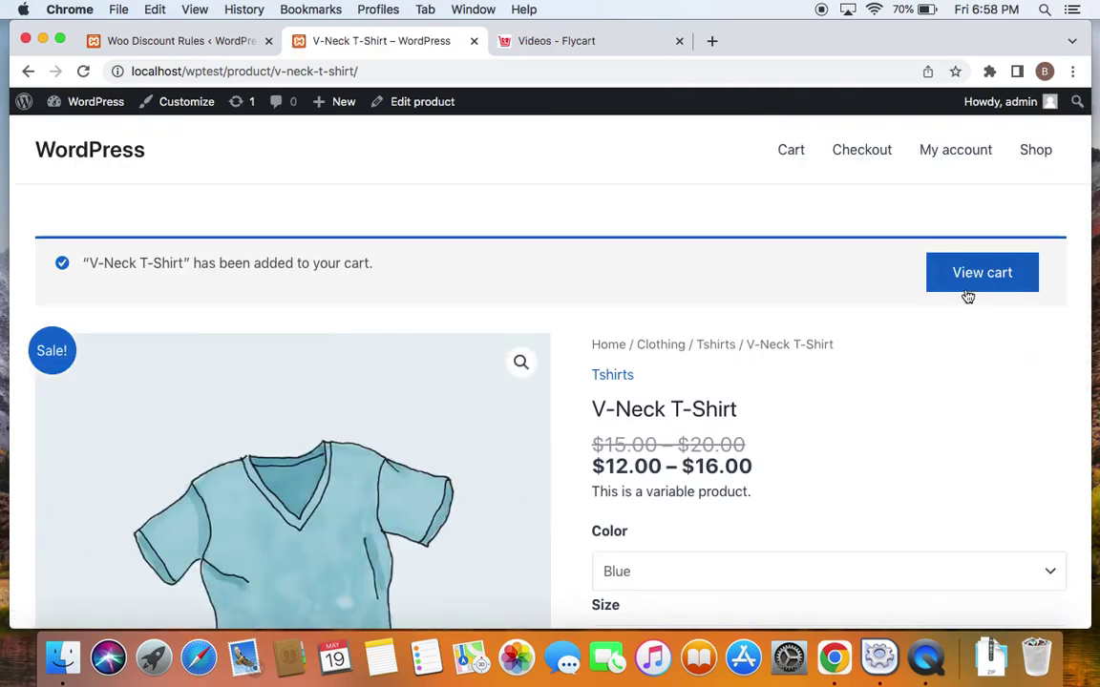
# - Add the V-Neck T-Shirt in Green, size Medium, to the cart
pyautogui.scroll(-3, 674, 456)
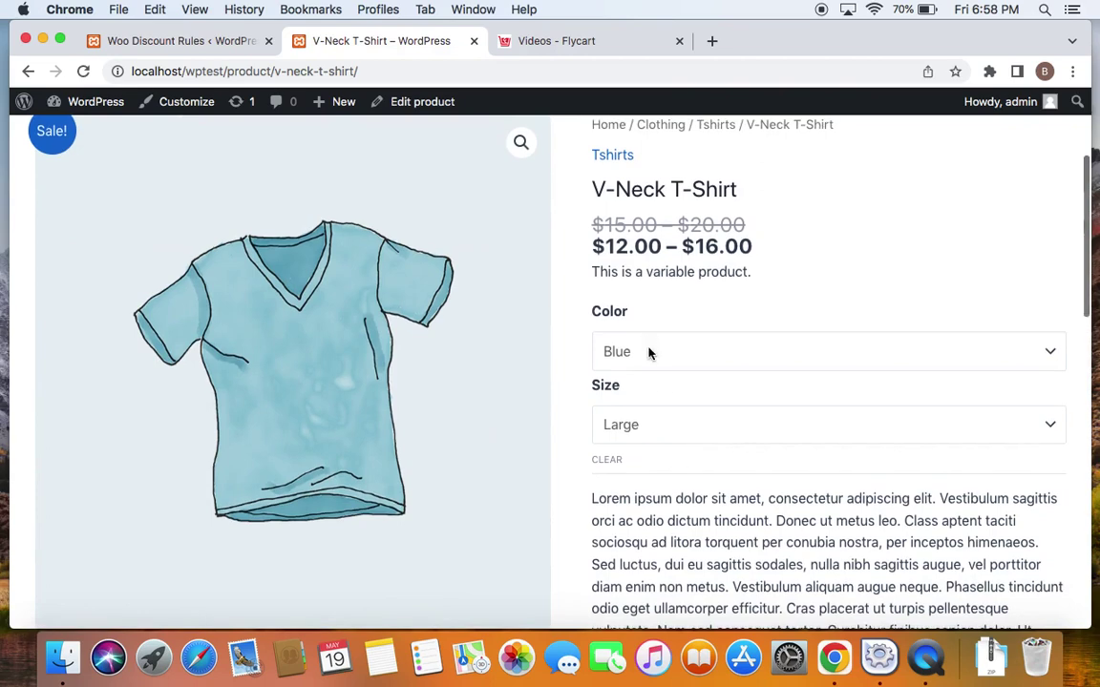
pyautogui.click(648, 353)
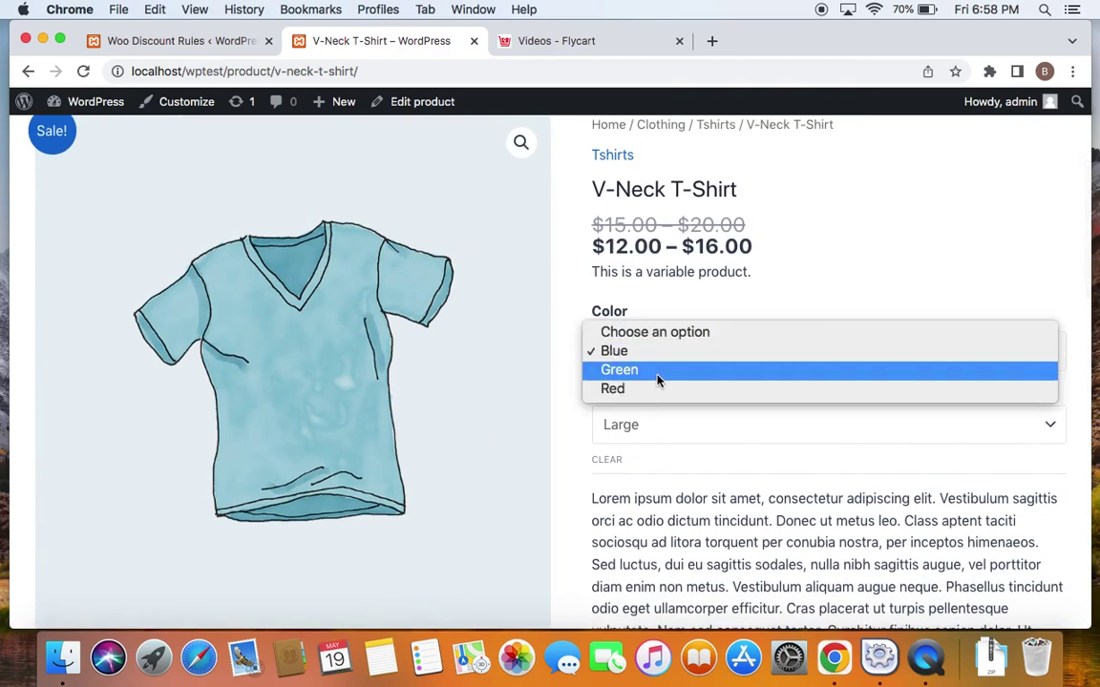
pyautogui.click(657, 380)
pyautogui.click(644, 427)
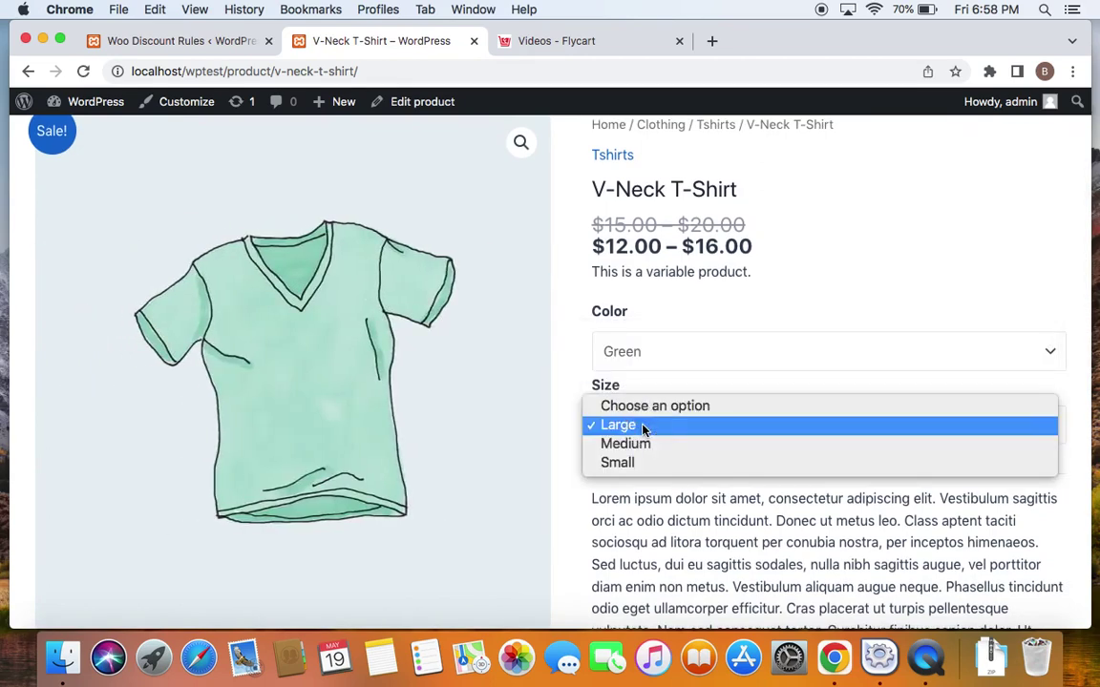
pyautogui.click(650, 445)
pyautogui.scroll(-5, 732, 498)
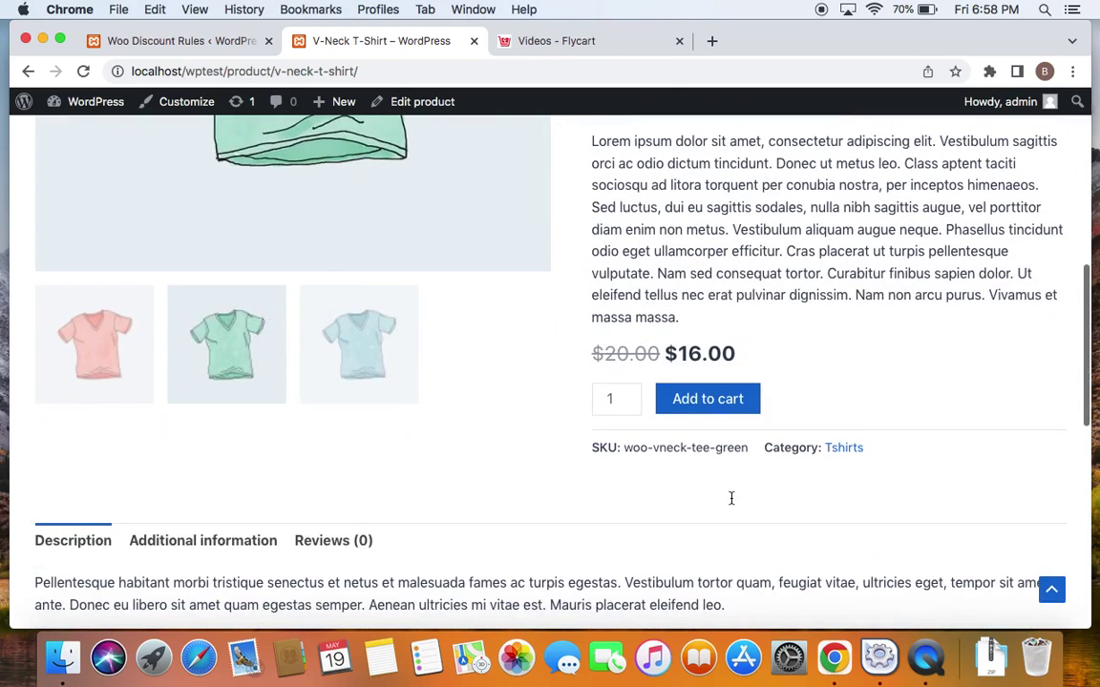
pyautogui.click(710, 401)
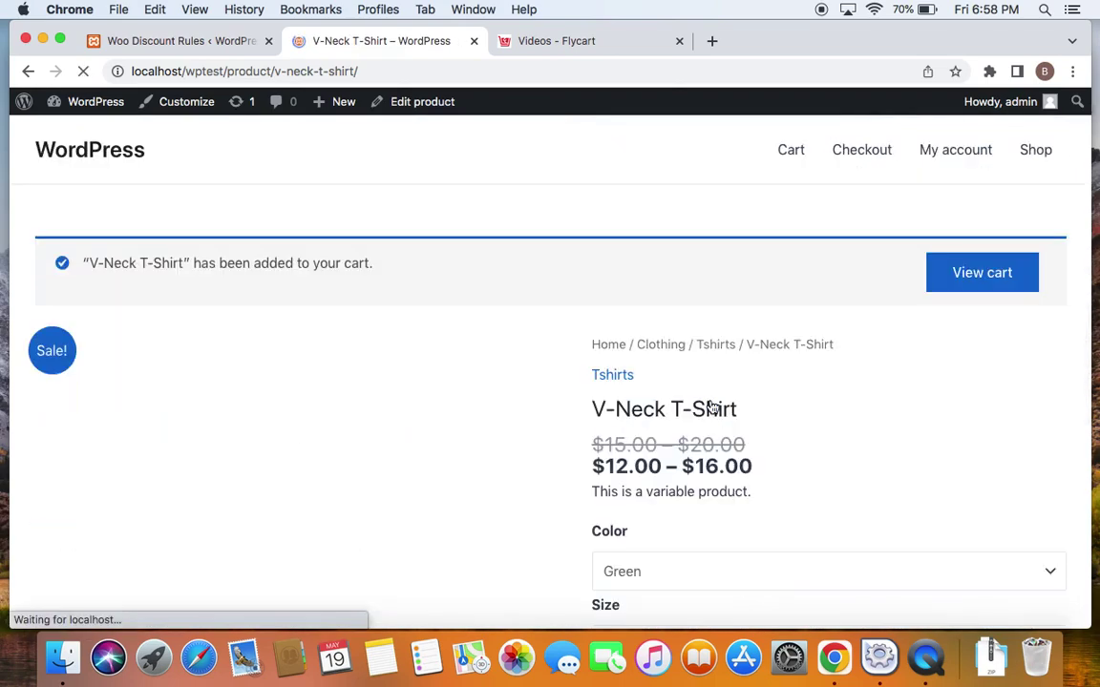
# - Add the V-Neck T-Shirt in Red, size Small, to the cart and go to the cart
pyautogui.scroll(-3, 709, 407)
pyautogui.click(653, 334)
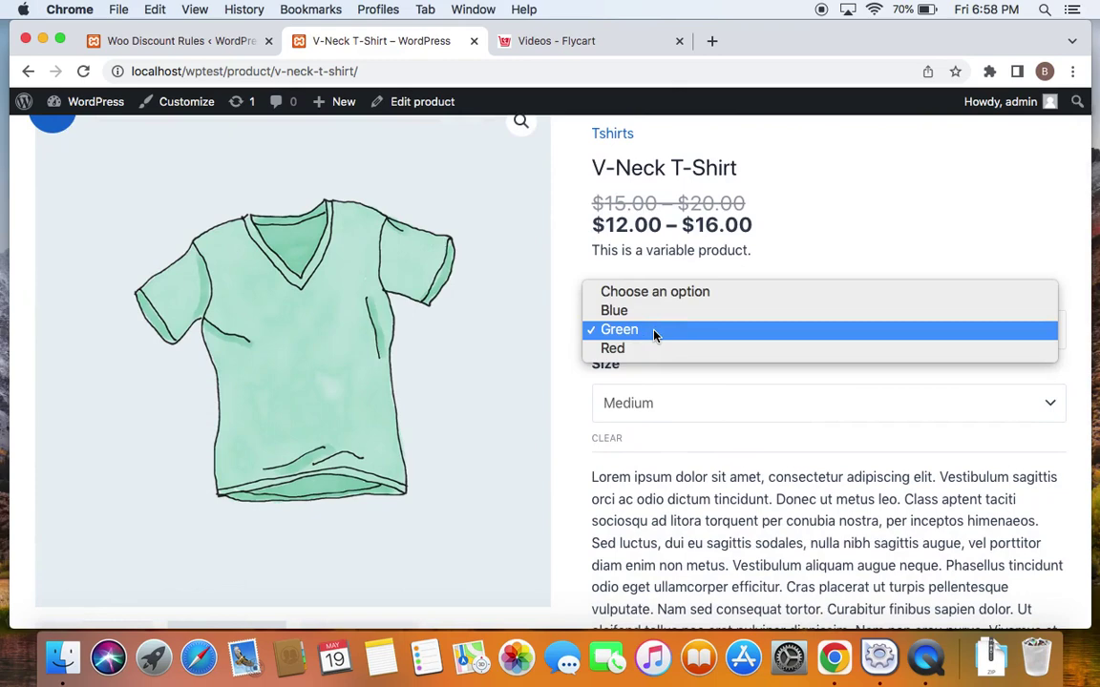
pyautogui.click(655, 347)
pyautogui.click(666, 403)
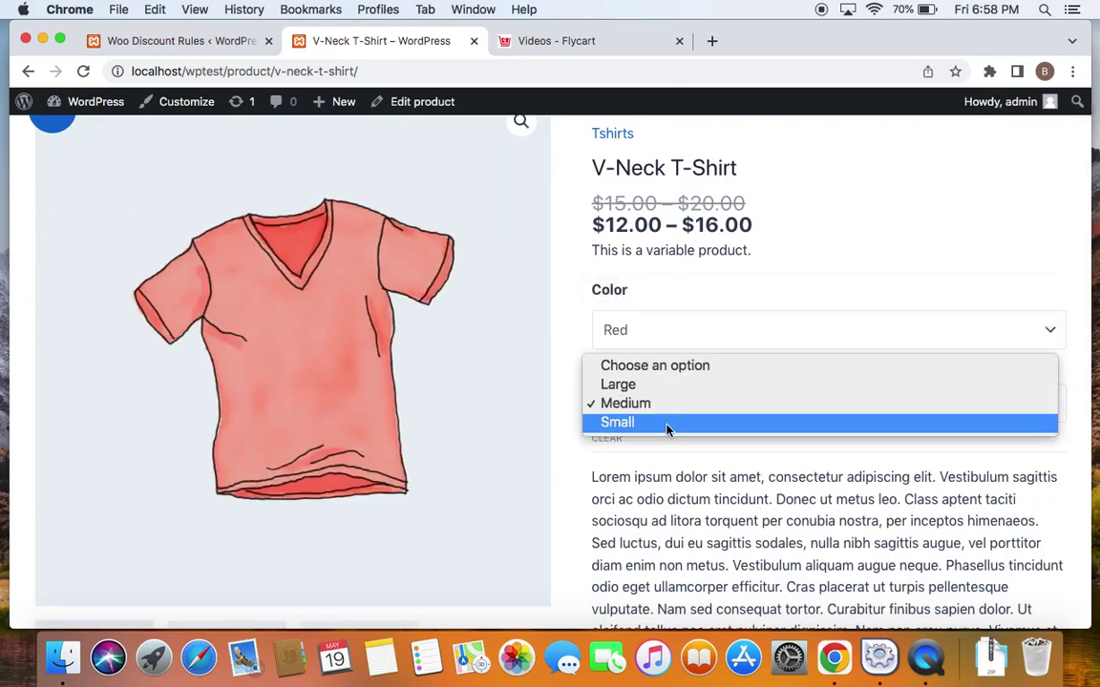
pyautogui.click(667, 426)
pyautogui.scroll(-5, 667, 434)
pyautogui.click(704, 450)
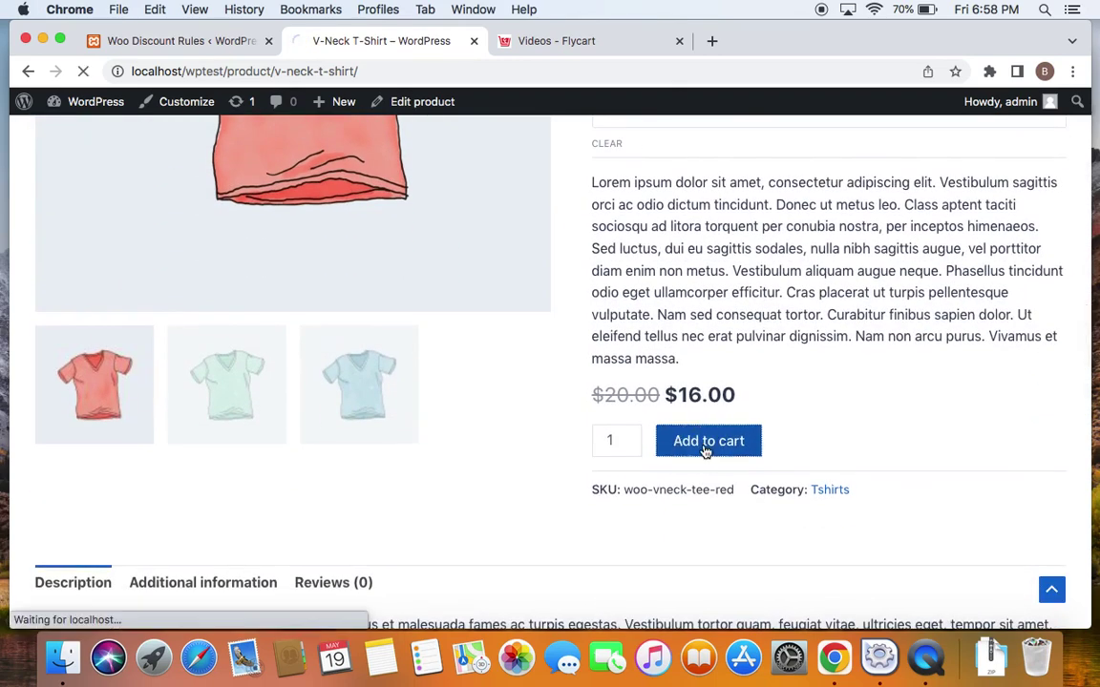
pyautogui.click(981, 277)
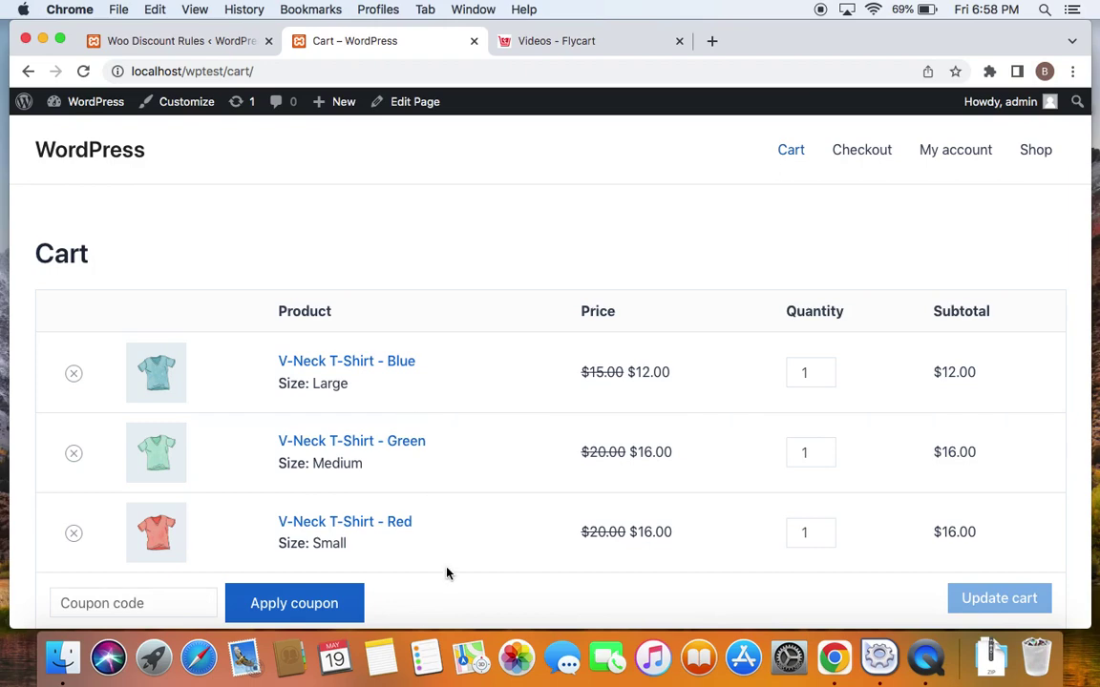
# - Open the '20% on "V-neck tshirt"' rule for editing, then glance back at the discounted cart
pyautogui.click(187, 43)
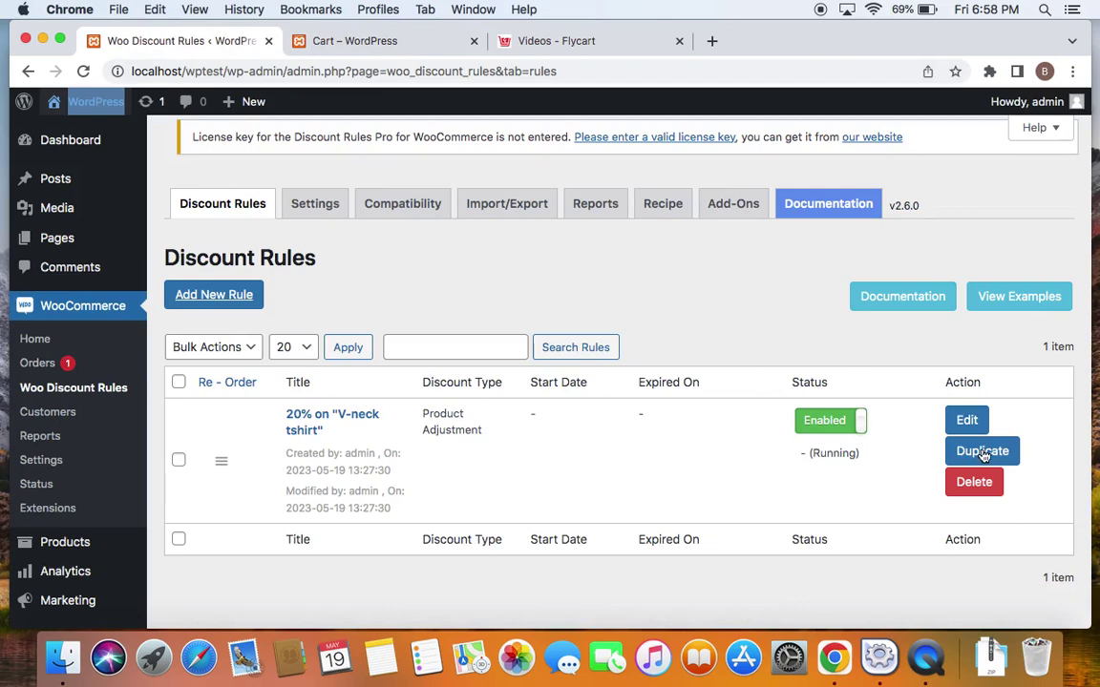
pyautogui.click(959, 418)
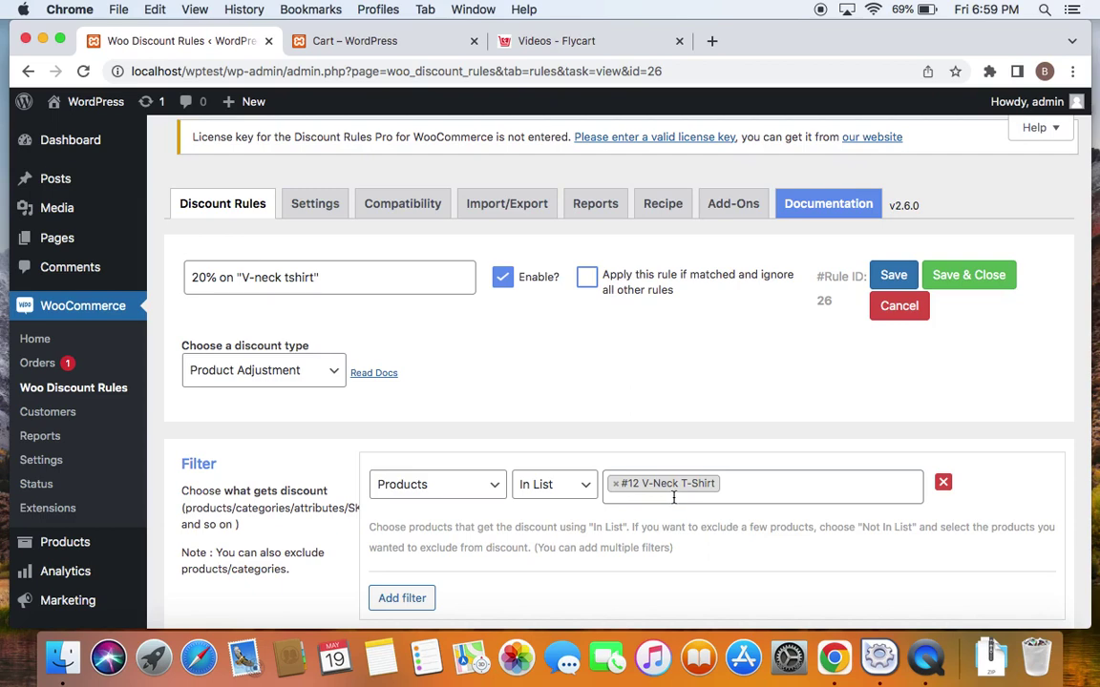
pyautogui.click(352, 40)
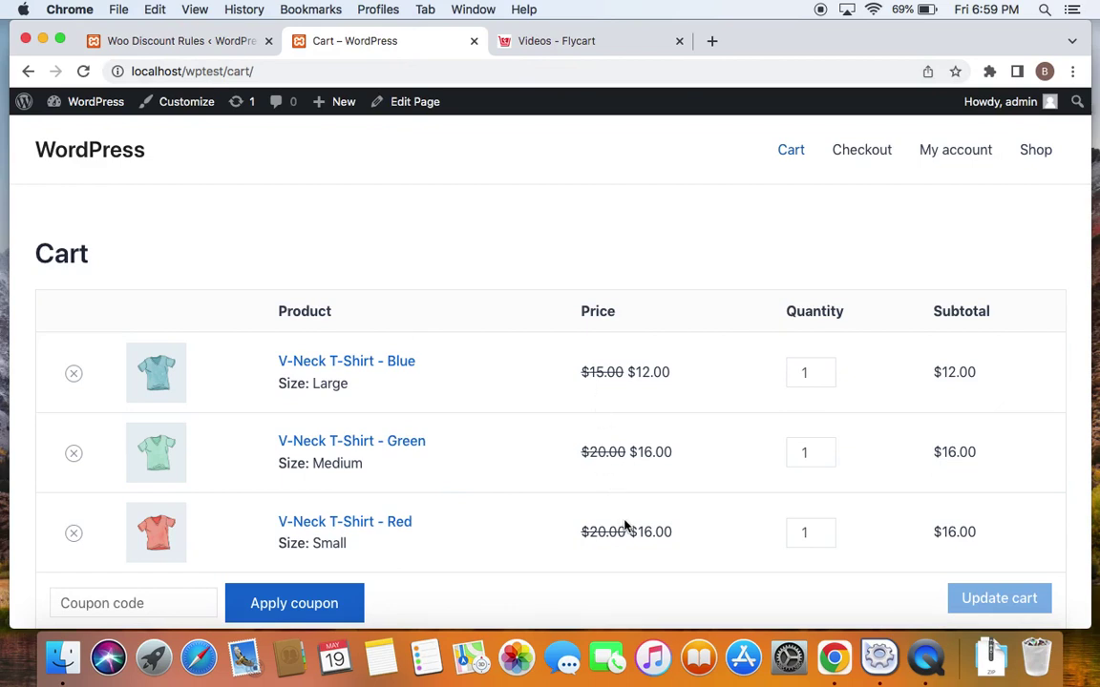
# - Replace #12 V-Neck T-Shirt in the product filter with #27 V-Neck T-Shirt – Green, then Save & Close
pyautogui.hotkey('ctrl', 'shift', 'Tab')
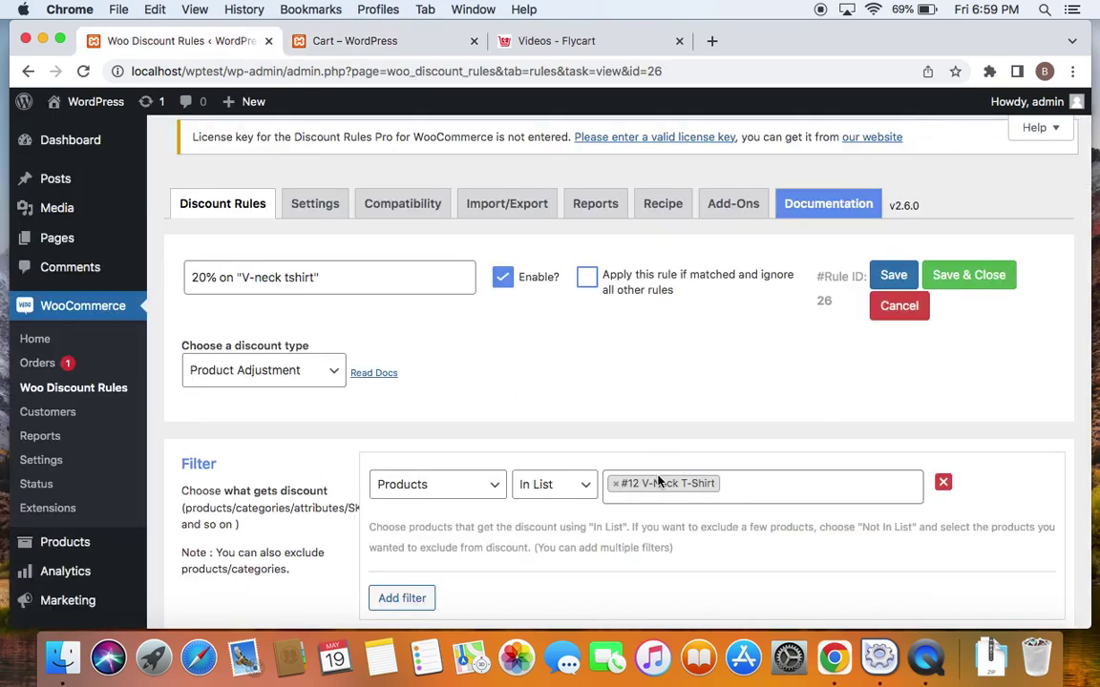
pyautogui.click(616, 485)
pyautogui.click(627, 487)
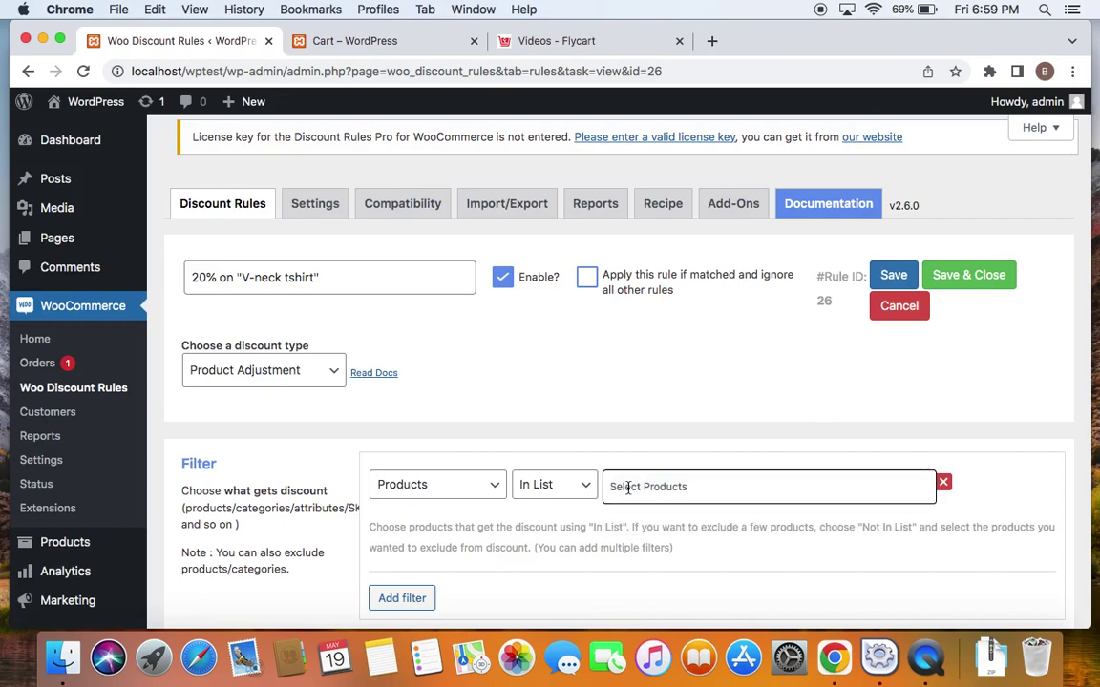
pyautogui.click(627, 488)
pyautogui.write('v')
pyautogui.scroll(-5, 714, 298)
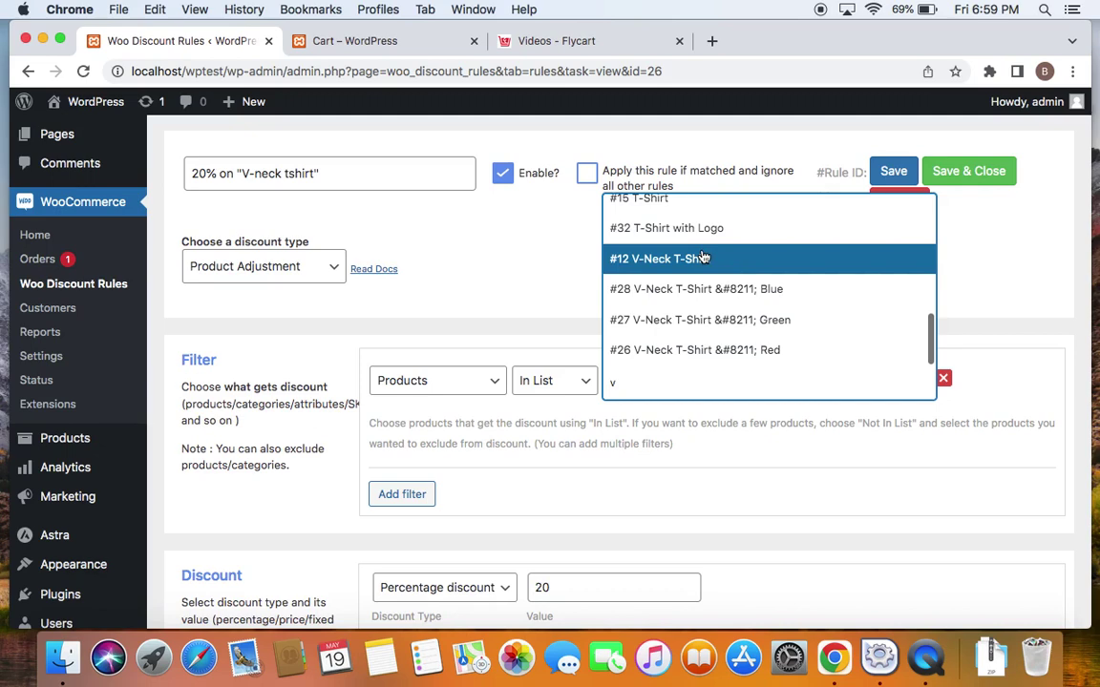
pyautogui.click(711, 319)
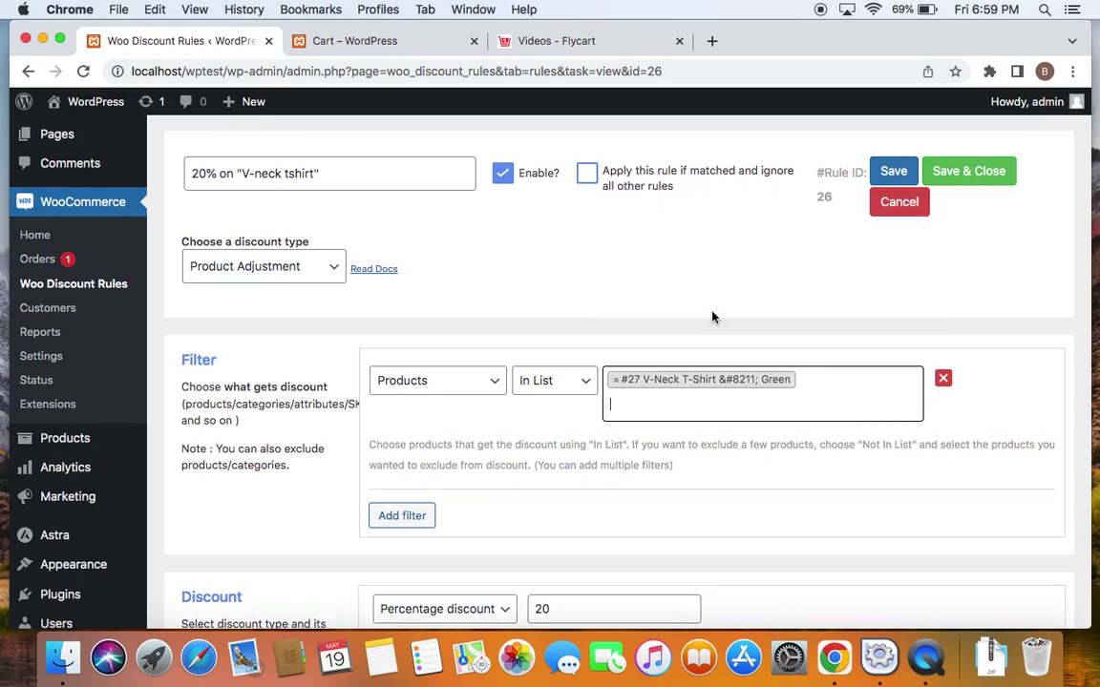
pyautogui.click(731, 481)
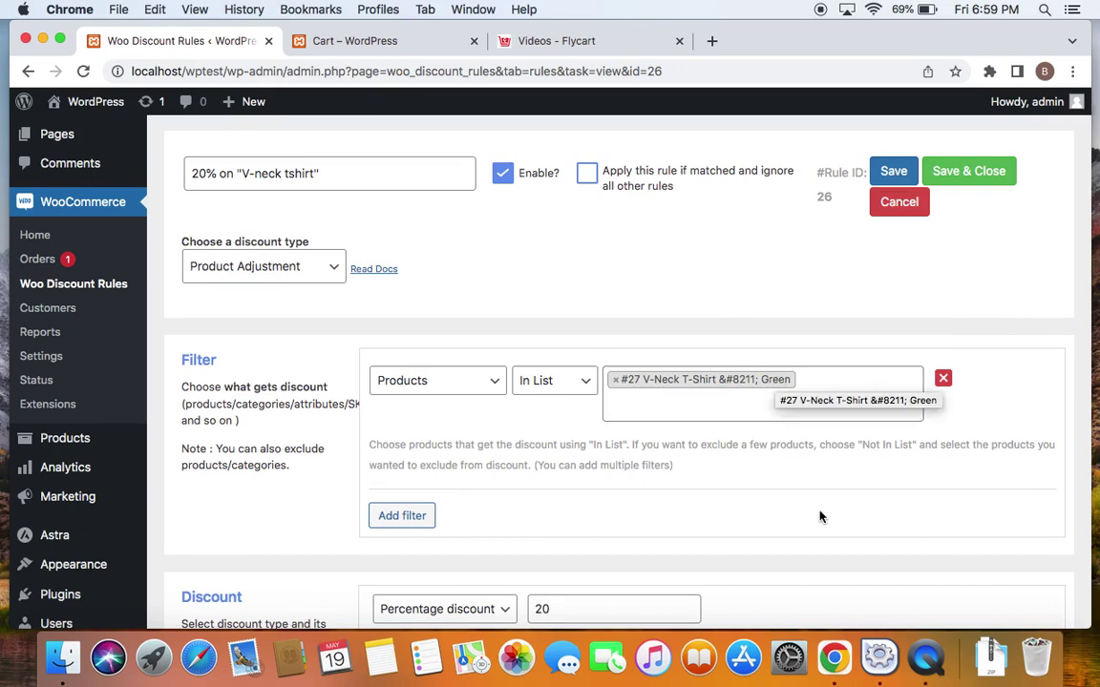
pyautogui.click(969, 182)
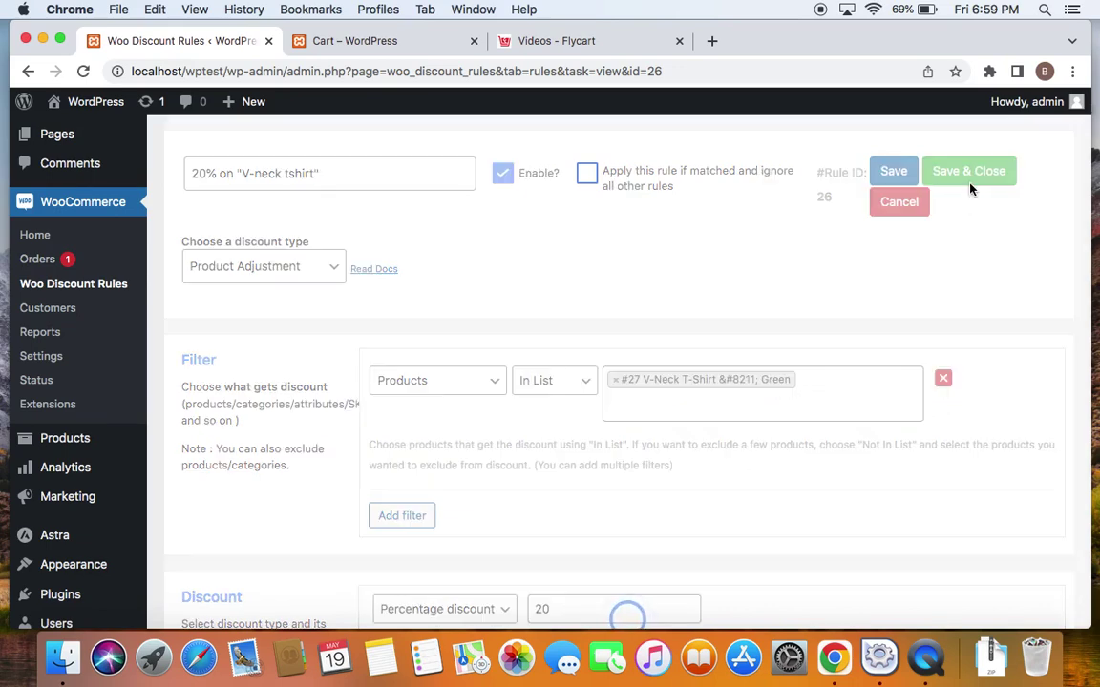
# - Reload the cart to see only Green discounted to $16.00, recheck the rule's filter, and return to the cart
pyautogui.click(392, 41)
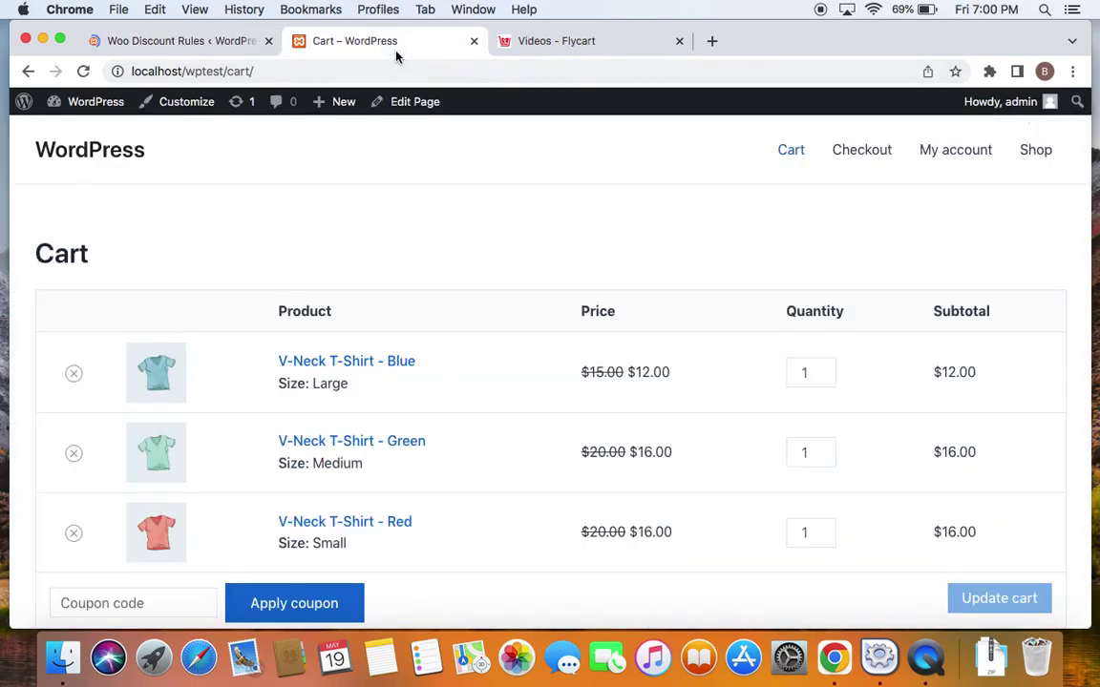
pyautogui.rightClick(510, 196)
pyautogui.click(556, 235)
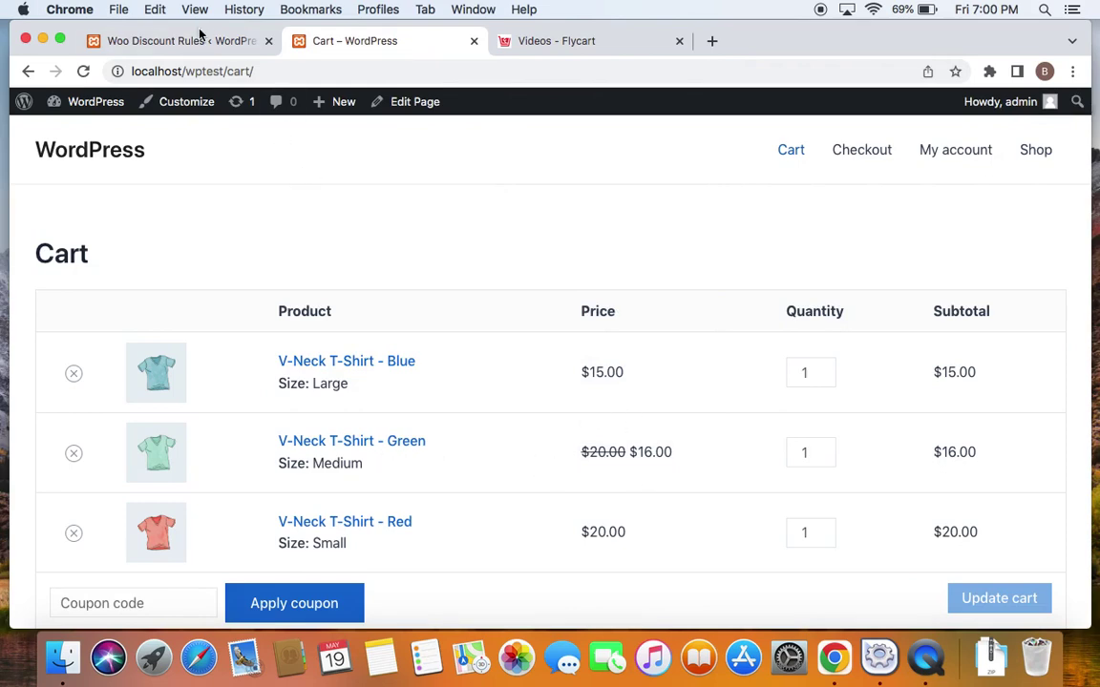
pyautogui.click(227, 41)
pyautogui.click(958, 421)
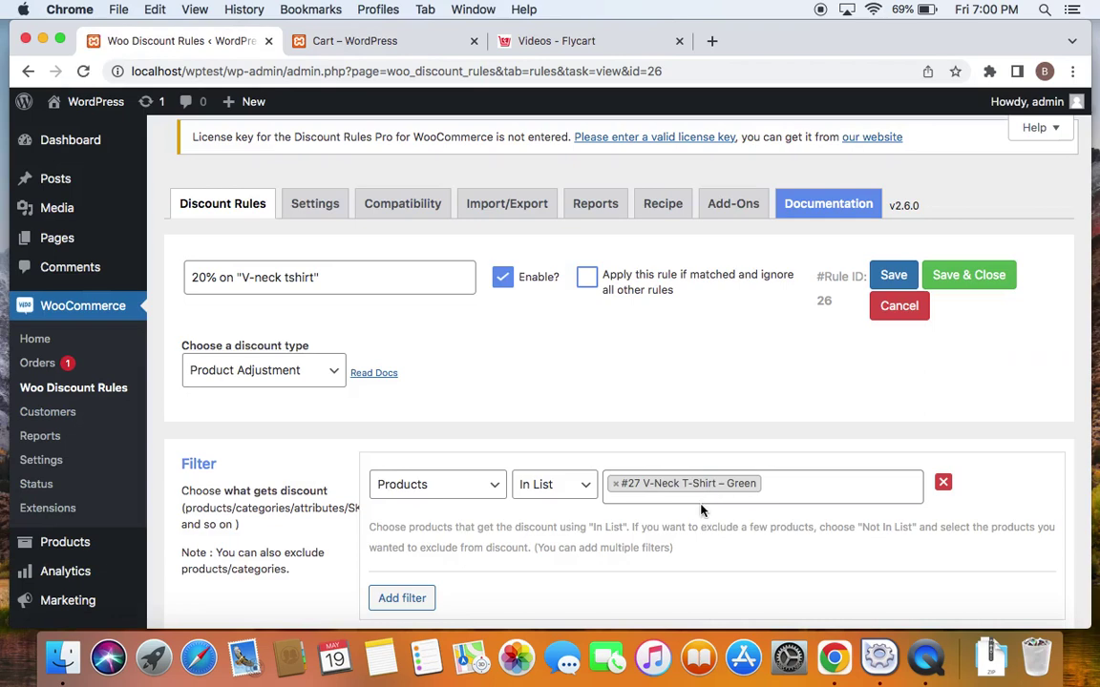
pyautogui.hotkey('ctrl', 'Tab')
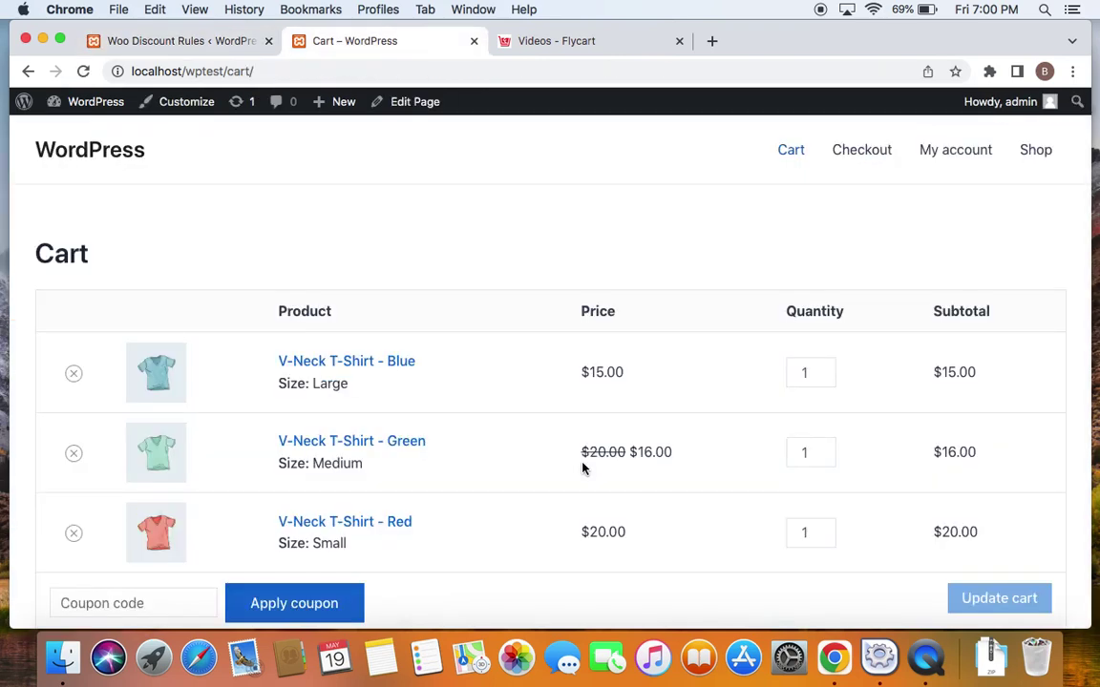